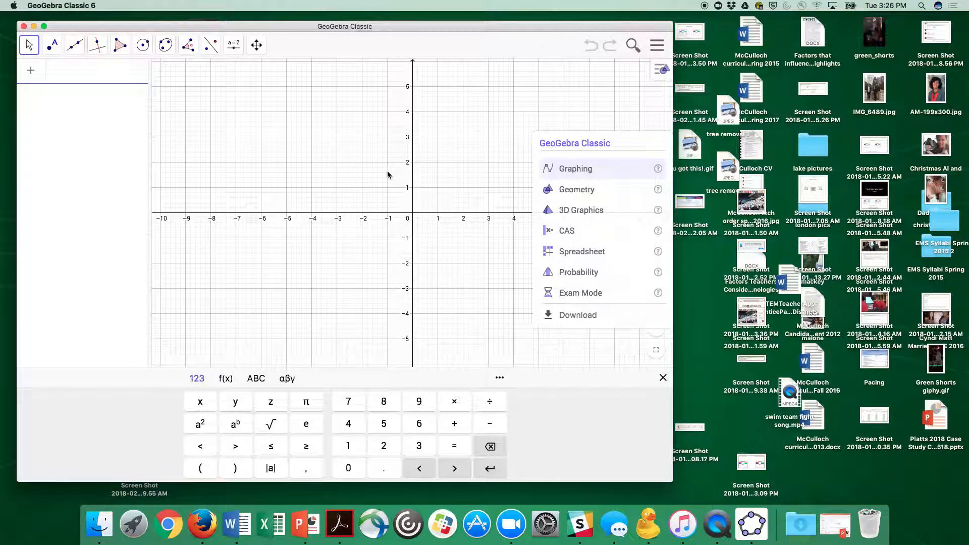
pyautogui.click(658, 45)
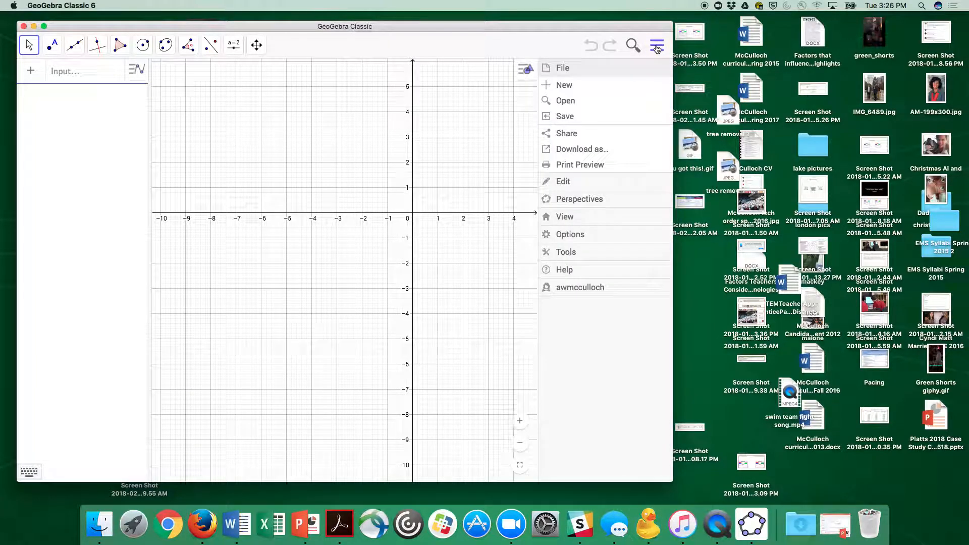
pyautogui.click(561, 217)
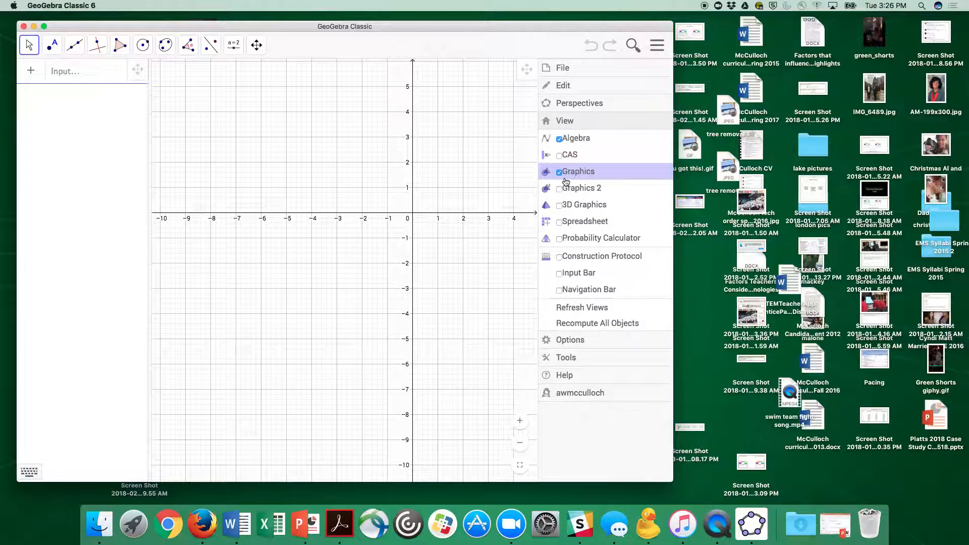
pyautogui.click(442, 180)
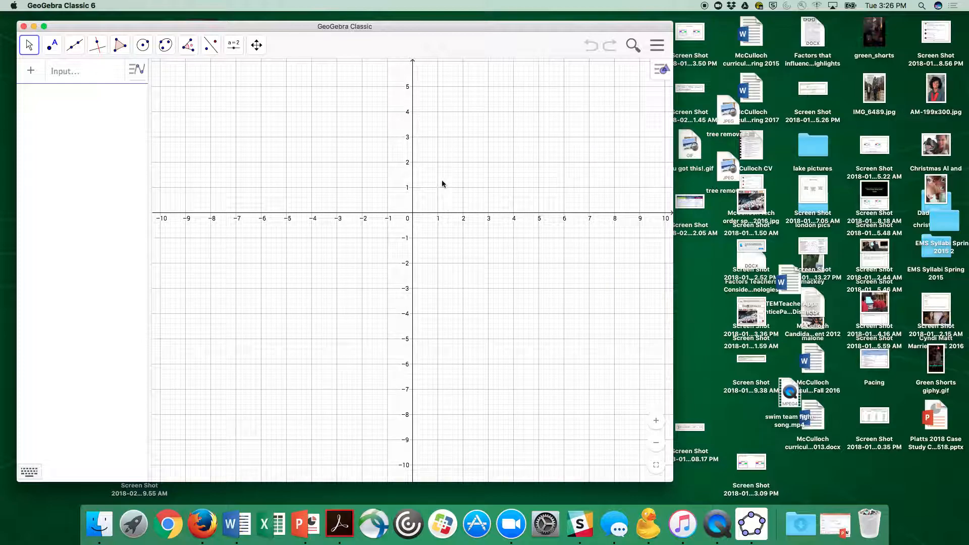
# - Hide the grid and shift the coordinate system so the origin sits lower in the graphics view
pyautogui.rightClick(480, 135)
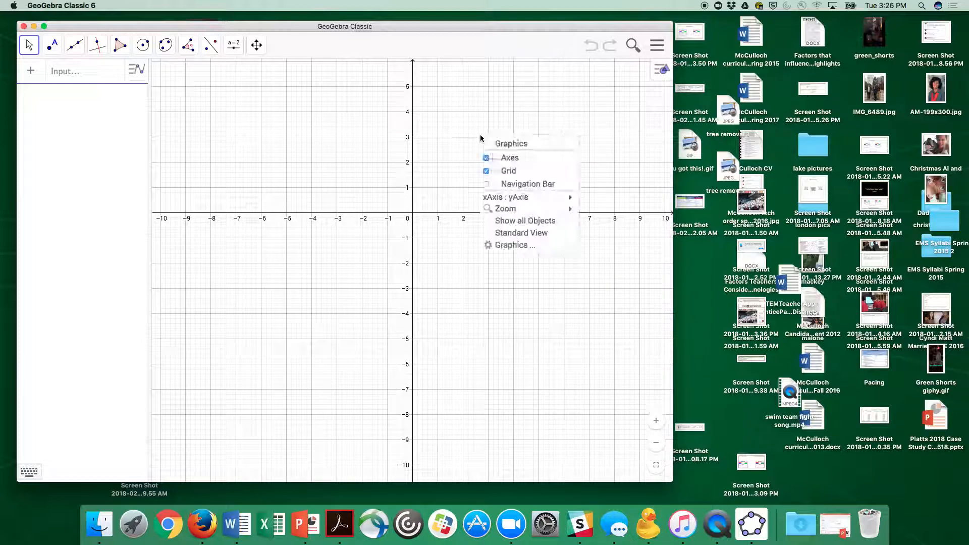
pyautogui.click(510, 171)
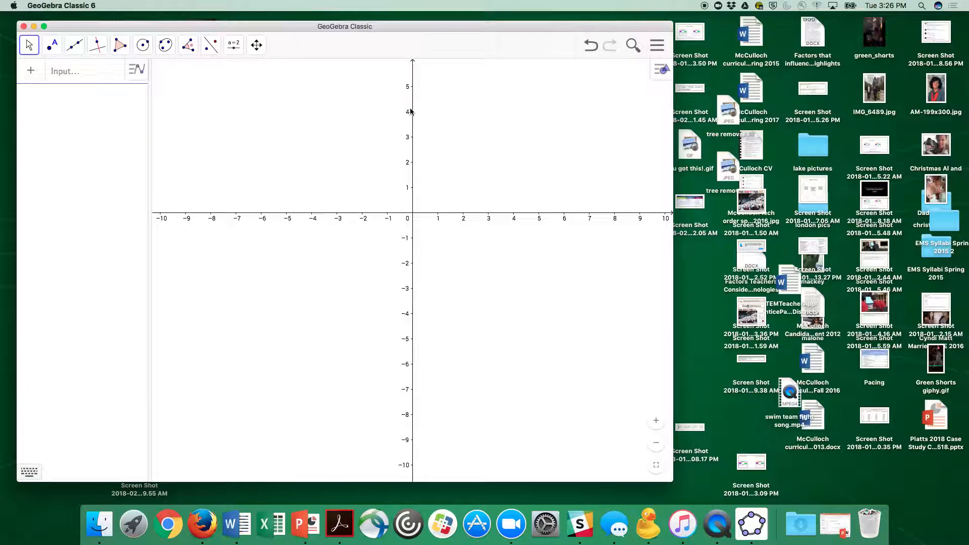
pyautogui.click(256, 45)
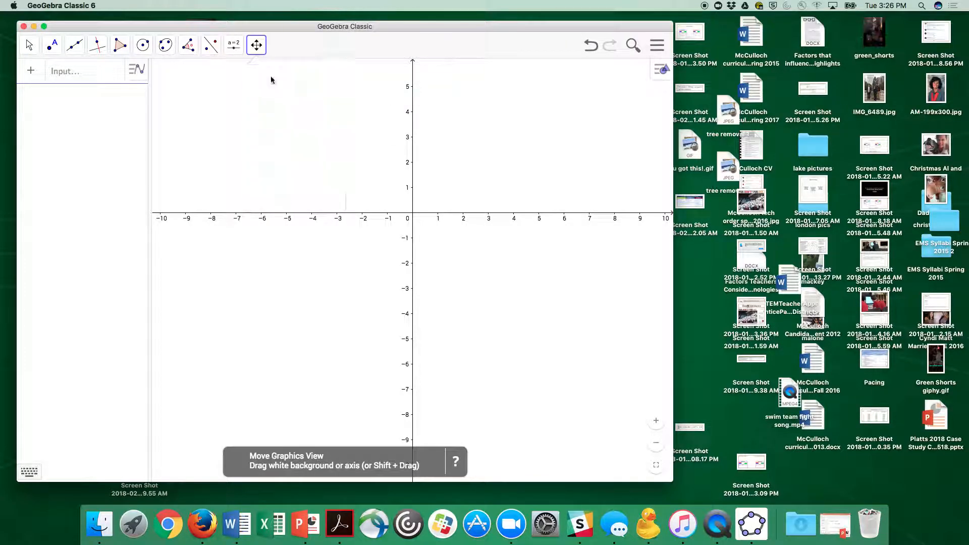
pyautogui.moveTo(363, 121); pyautogui.dragTo(349, 195)
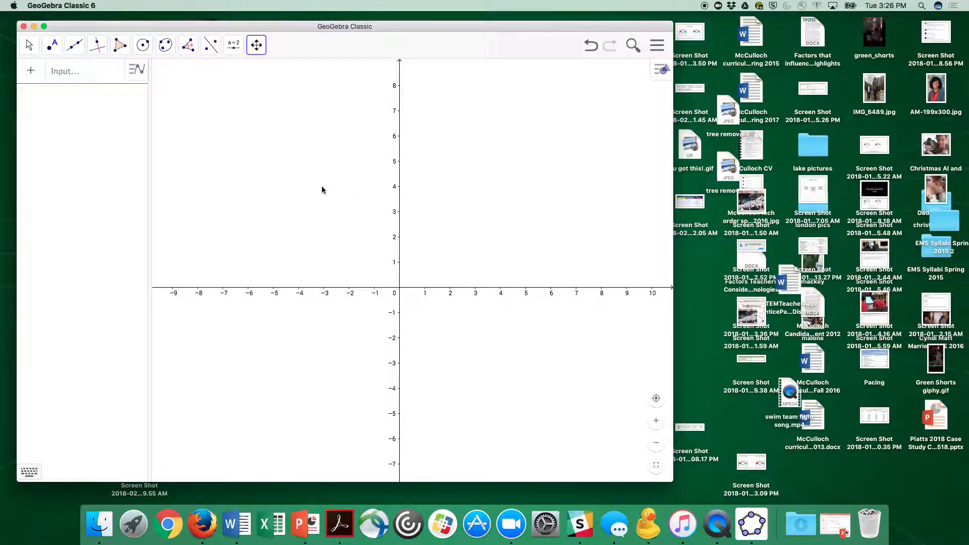
# - Graph y = mx + b with sliders for m and b, and move them to m = -0.98 and b = 2.09
pyautogui.click(70, 76)
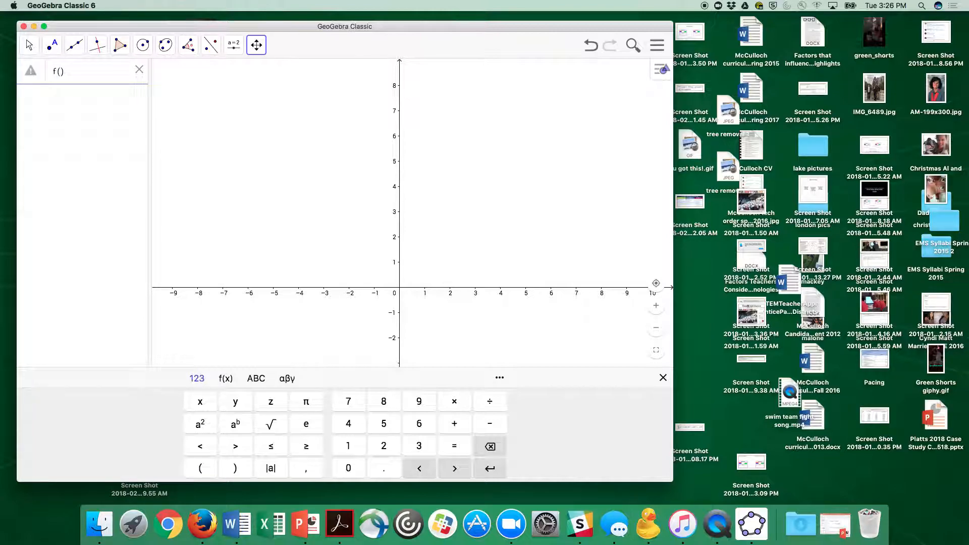
pyautogui.write('y = mx + b')
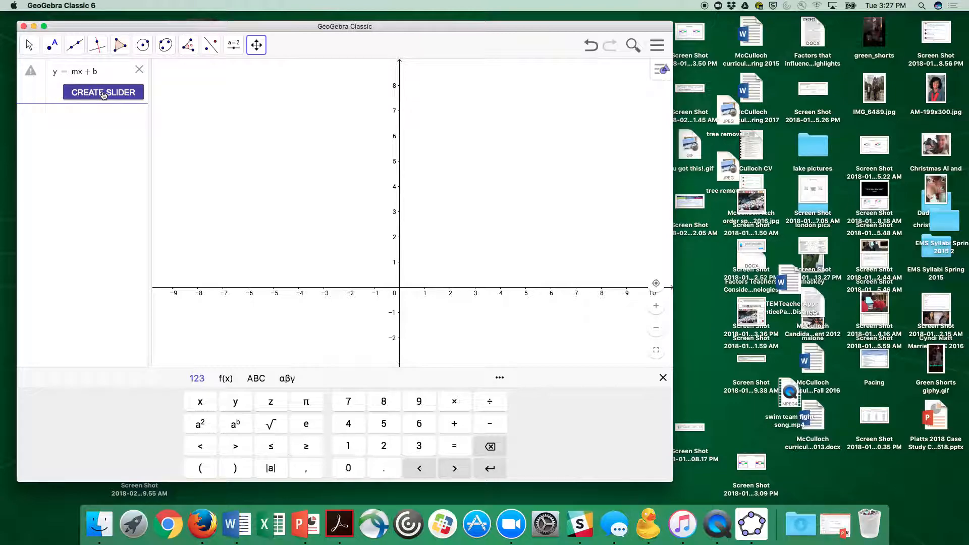
pyautogui.click(103, 93)
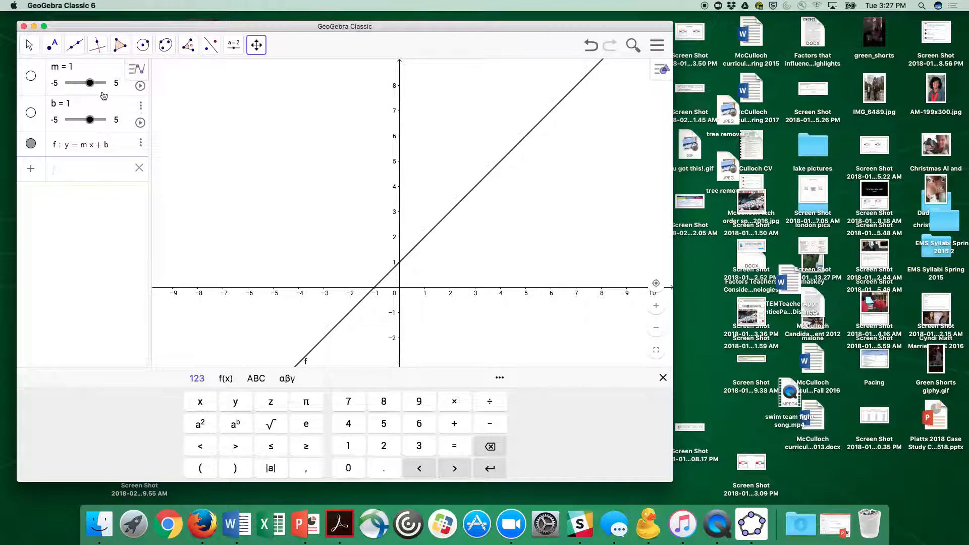
pyautogui.moveTo(89, 82); pyautogui.dragTo(118, 119)
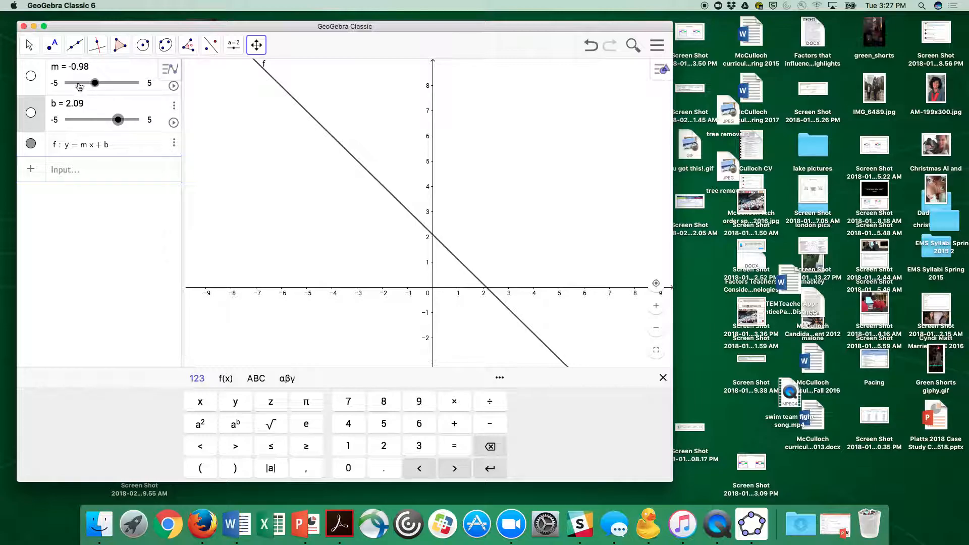
# - Set the range of slider m from -1000 to 1000
pyautogui.click(57, 85)
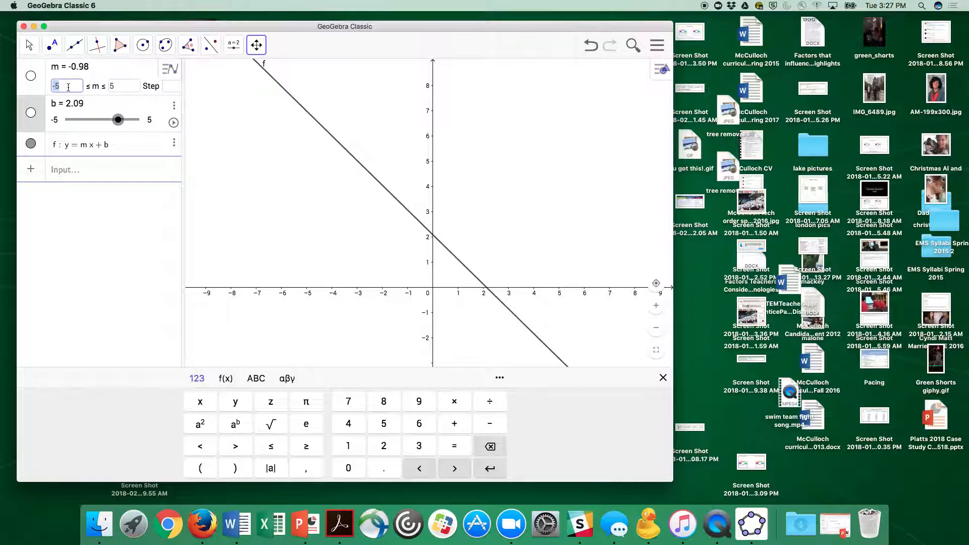
pyautogui.write('-10')
pyautogui.click(121, 84)
pyautogui.write('1000')
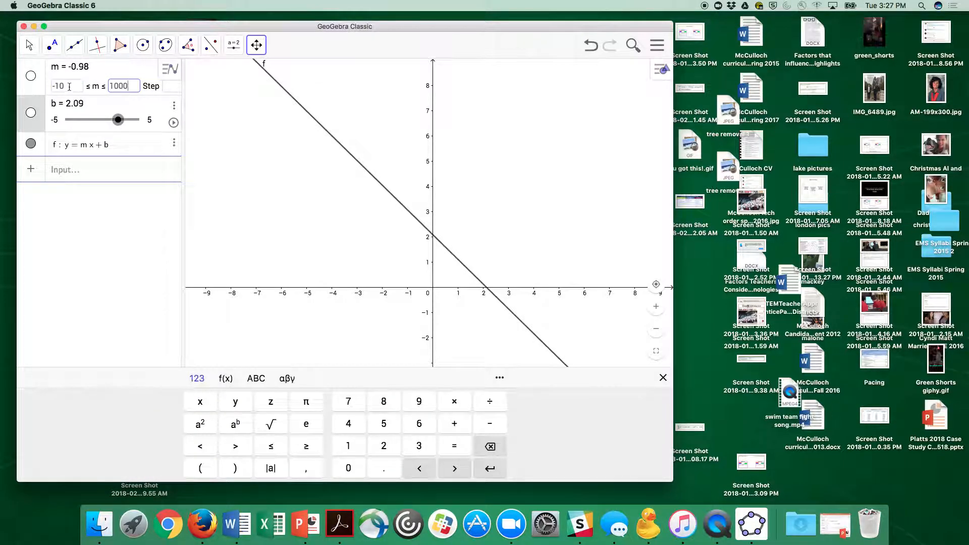
pyautogui.doubleClick(69, 86)
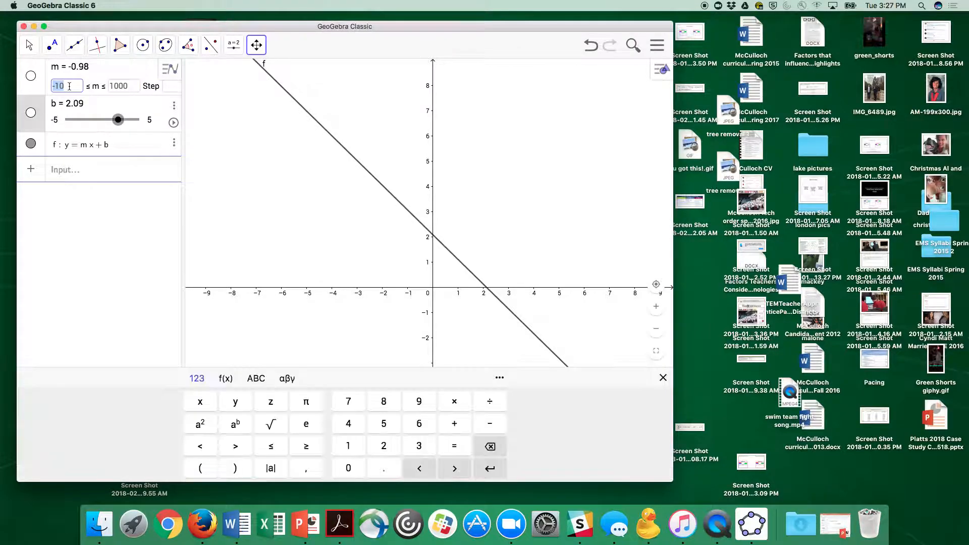
pyautogui.press('BackSpace')
pyautogui.write('-1000')
pyautogui.press('Tab')
pyautogui.press('Tab')
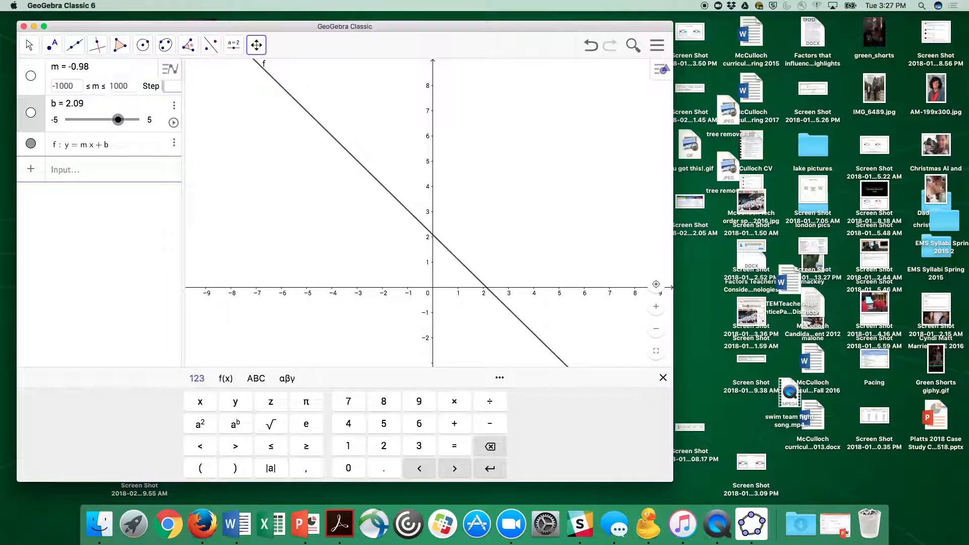
pyautogui.press('Tab')
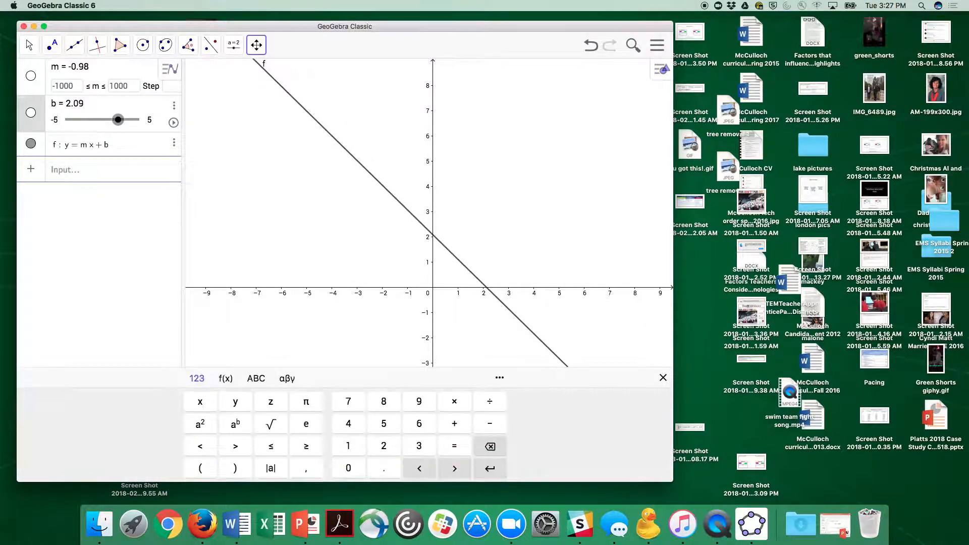
pyautogui.click(135, 79)
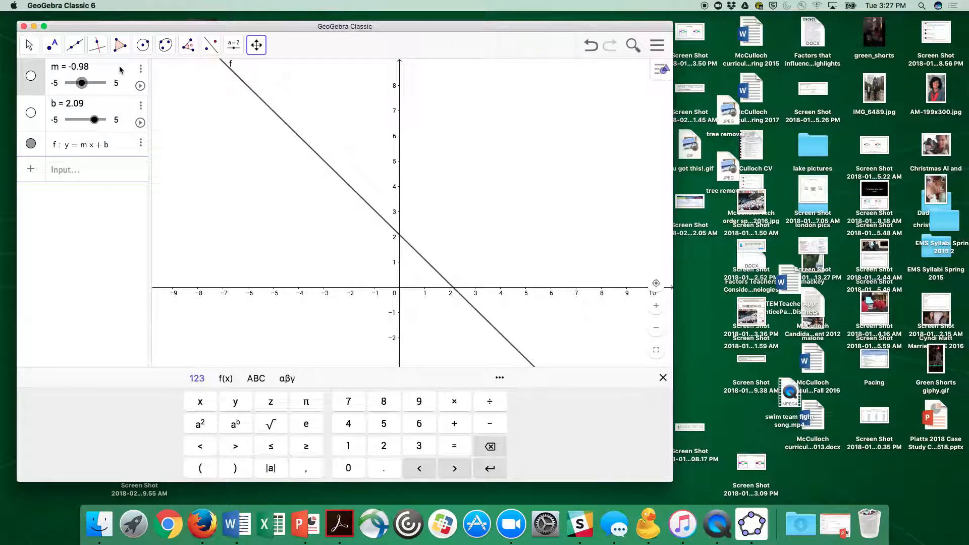
# - Set the step of slider m to 0.1 and apply its slider settings
pyautogui.click(57, 83)
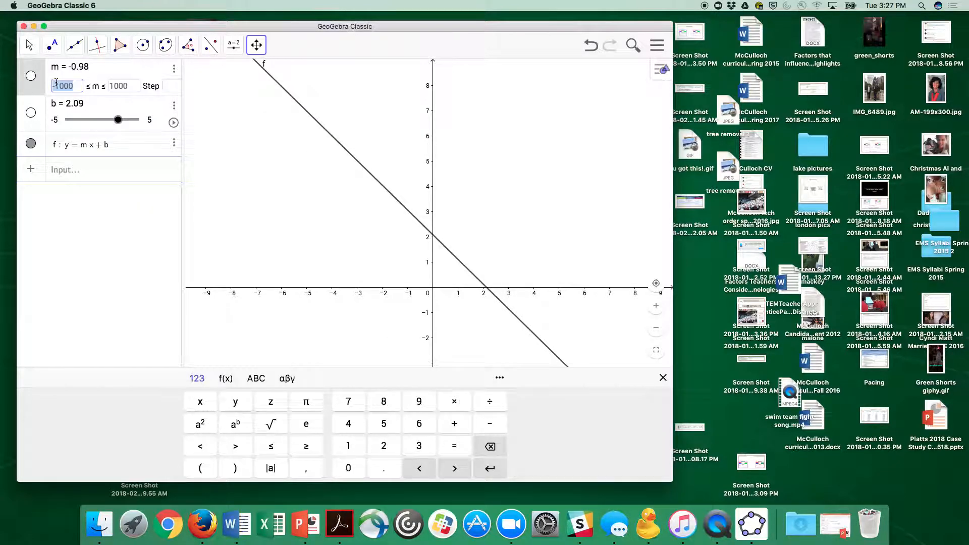
pyautogui.press('Tab')
pyautogui.press('Tab')
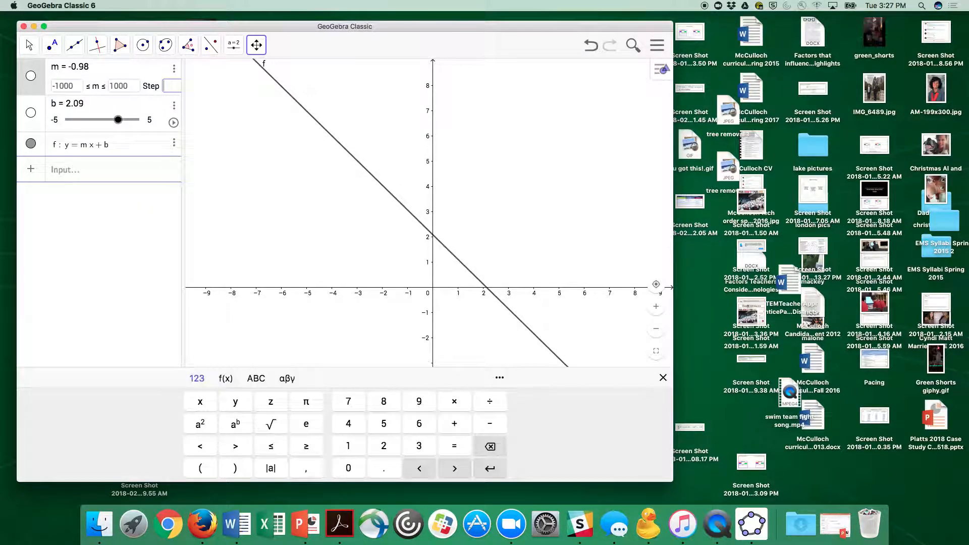
pyautogui.write('0.1')
pyautogui.press('Return')
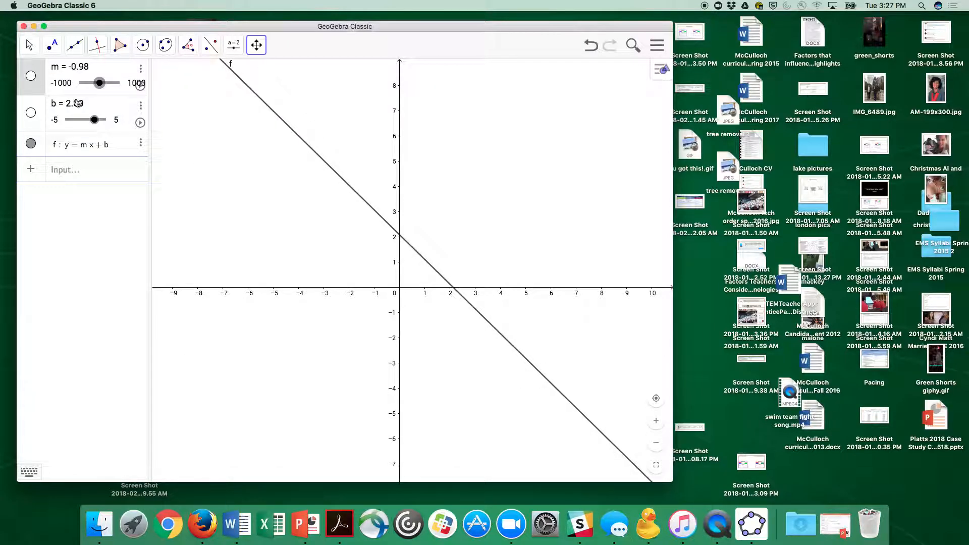
# - Move the sliders to m = -1 and b = 0.18, and show both sliders in the graphics view
pyautogui.moveTo(108, 85); pyautogui.dragTo(110, 126)
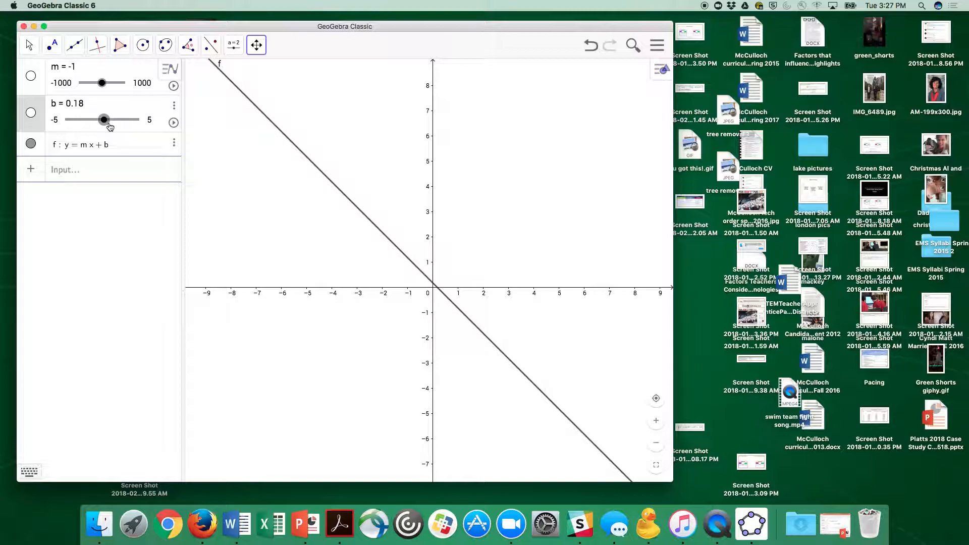
pyautogui.click(31, 75)
pyautogui.click(31, 113)
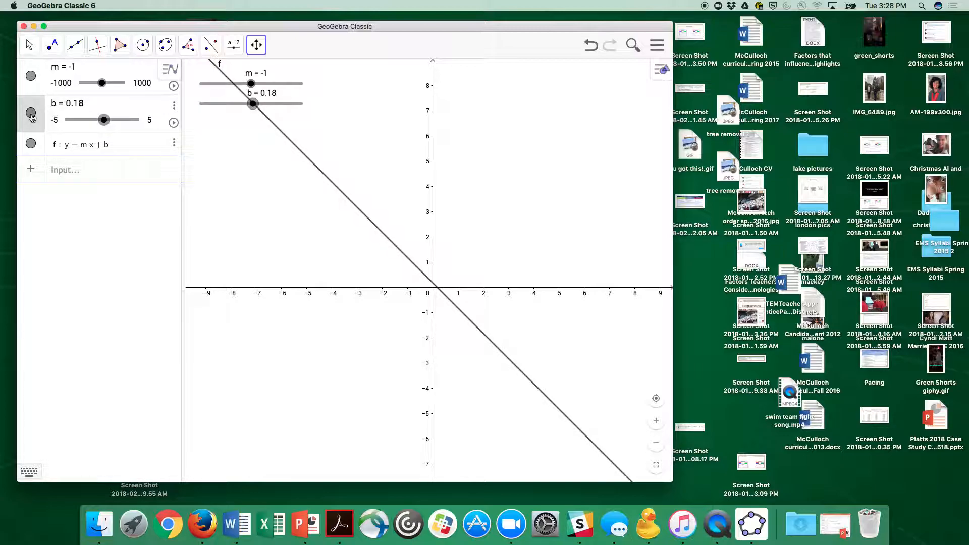
# - Switch to the Move tool and change m to -10 with its slider in the graphics view
pyautogui.moveTo(253, 87)
pyautogui.mouseDown()
pyautogui.moveTo(262, 91)
pyautogui.moveTo(253, 89)
pyautogui.mouseUp()
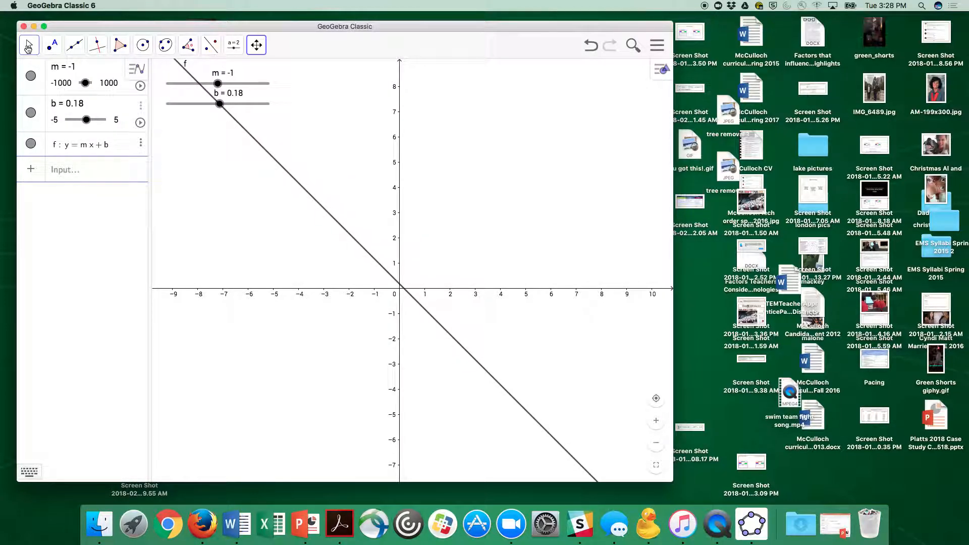
pyautogui.click(28, 48)
pyautogui.moveTo(218, 83)
pyautogui.mouseDown()
pyautogui.moveTo(227, 83)
pyautogui.moveTo(196, 86)
pyautogui.moveTo(217, 89)
pyautogui.mouseUp()
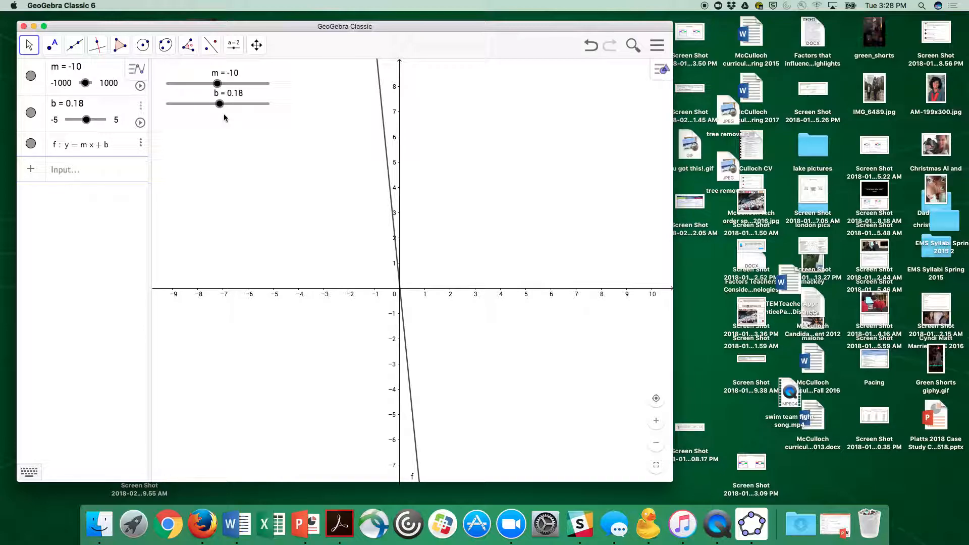
pyautogui.press('Right')
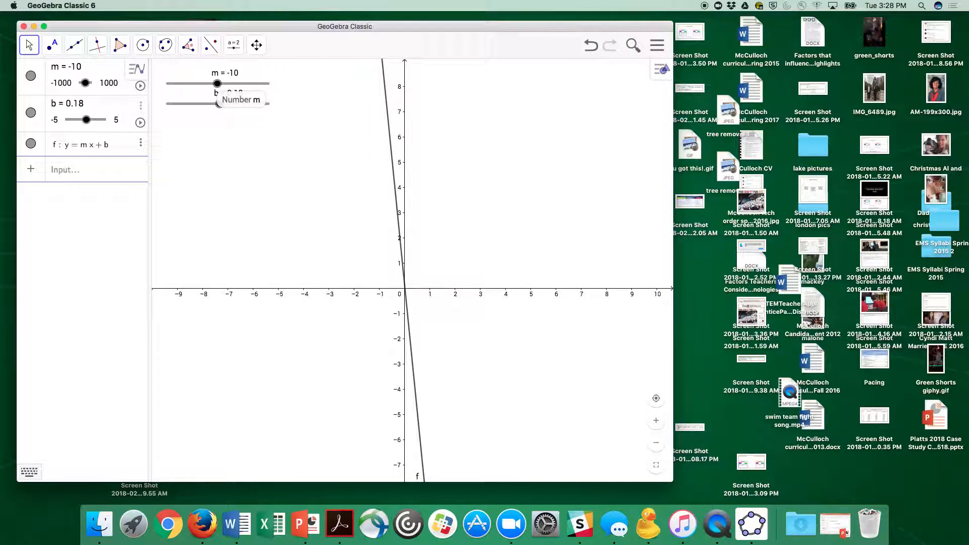
# - Select slider m in the graphics view and step its value up and down, ending at m = -4
pyautogui.click(217, 84)
pyautogui.press('Right')
pyautogui.press('Right')
pyautogui.press('Right')
pyautogui.press('Left')
pyautogui.press('Left')
pyautogui.press('Left')
pyautogui.press('Left')
pyautogui.press('Left')
pyautogui.press('Left')
pyautogui.press('Left')
pyautogui.press('Left')
pyautogui.press('Left')
pyautogui.press('Left')
pyautogui.press('Left')
pyautogui.press('Left')
pyautogui.press('Left')
pyautogui.press('Left')
pyautogui.press('Right')
pyautogui.press('Right')
pyautogui.press('Right')
pyautogui.press('Right')
pyautogui.press('Right')
pyautogui.press('Right')
pyautogui.press('Right')
pyautogui.press('Right')
pyautogui.press('Right')
pyautogui.press('Right')
pyautogui.press('Right')
pyautogui.press('Right')
pyautogui.press('Right')
pyautogui.press('Right')
pyautogui.press('Right')
pyautogui.press('Right')
pyautogui.press('Right')
pyautogui.press('Right')
pyautogui.press('Right')
pyautogui.press('Right')
pyautogui.press('Right')
pyautogui.press('Right')
pyautogui.press('Right')
pyautogui.press('Right')
pyautogui.press('Right')
pyautogui.press('Right')
pyautogui.press('Right')
pyautogui.press('Right')
pyautogui.press('Right')
pyautogui.press('Right')
pyautogui.press('Right')
pyautogui.press('Right')
pyautogui.press('Right')
pyautogui.press('Right')
pyautogui.press('Right')
pyautogui.press('Right')
pyautogui.press('Right')
pyautogui.press('Right')
pyautogui.press('Right')
pyautogui.press('Right')
pyautogui.press('Right')
pyautogui.press('Right')
pyautogui.press('Right')
pyautogui.press('Right')
pyautogui.press('Right')
pyautogui.press('Right')
pyautogui.press('Right')
pyautogui.press('Right')
pyautogui.press('Right')
pyautogui.press('Right')
pyautogui.press('Right')
pyautogui.press('Right')
pyautogui.press('Right')
pyautogui.press('Right')
pyautogui.press('Right')
pyautogui.press('Right')
pyautogui.press('Right')
pyautogui.press('Right')
pyautogui.press('Right')
pyautogui.press('Right')
pyautogui.press('Right')
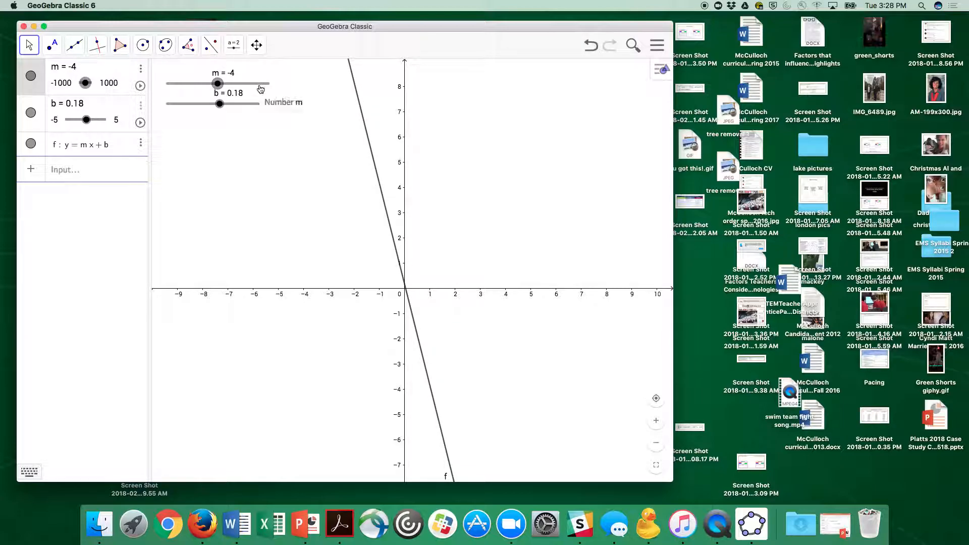
# - Change the colour of line f to red (#FF0000) in its object settings
pyautogui.rightClick(361, 111)
pyautogui.click(385, 231)
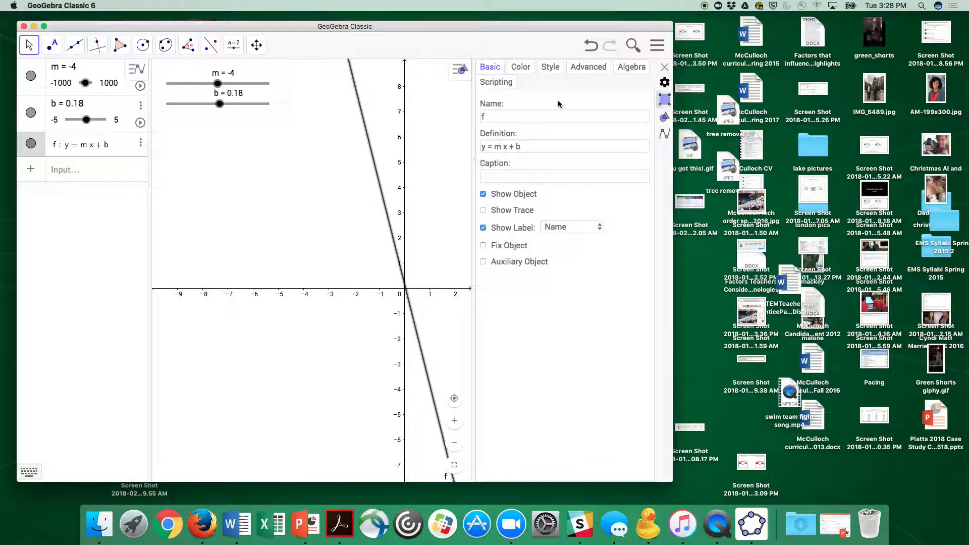
pyautogui.click(520, 68)
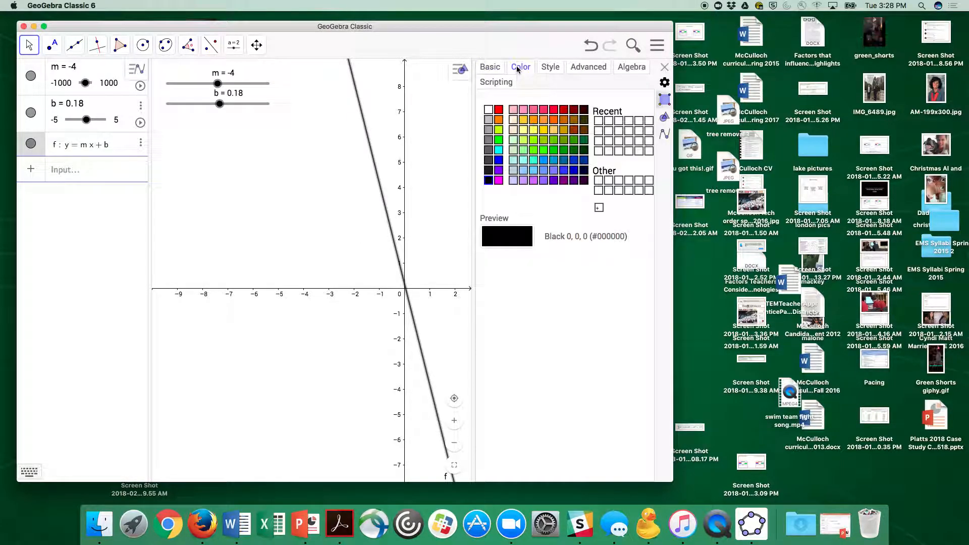
pyautogui.click(499, 110)
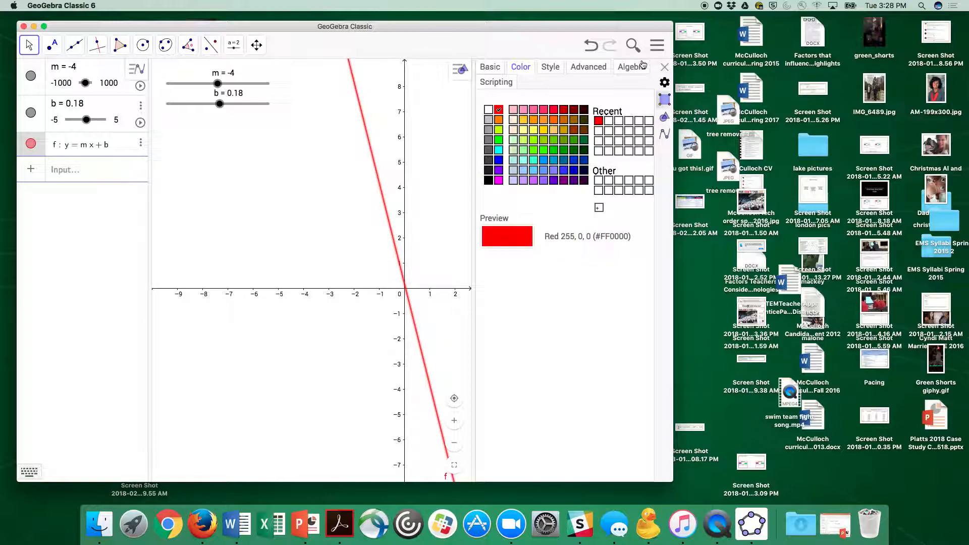
pyautogui.click(664, 67)
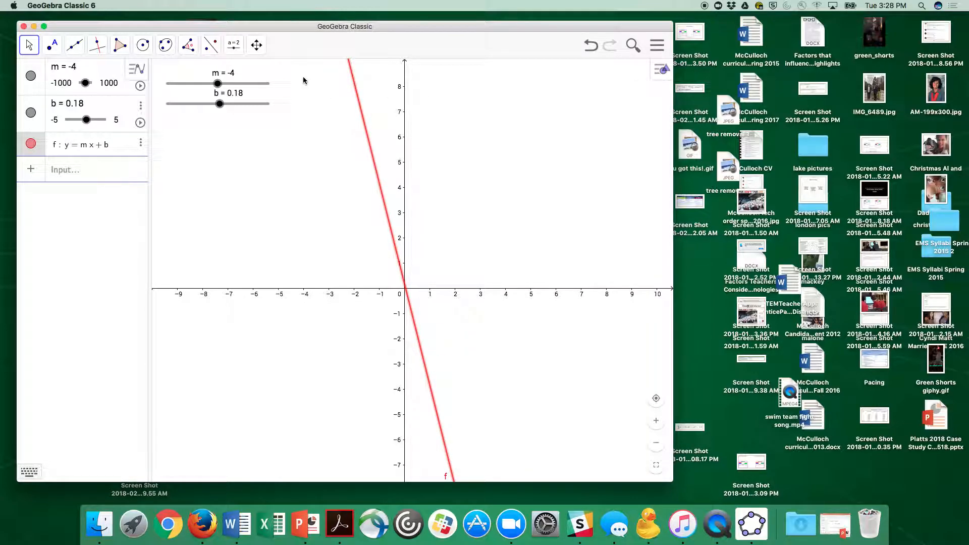
# - Change the colour of slider m to the recently used red to match the line
pyautogui.rightClick(255, 88)
pyautogui.click(280, 198)
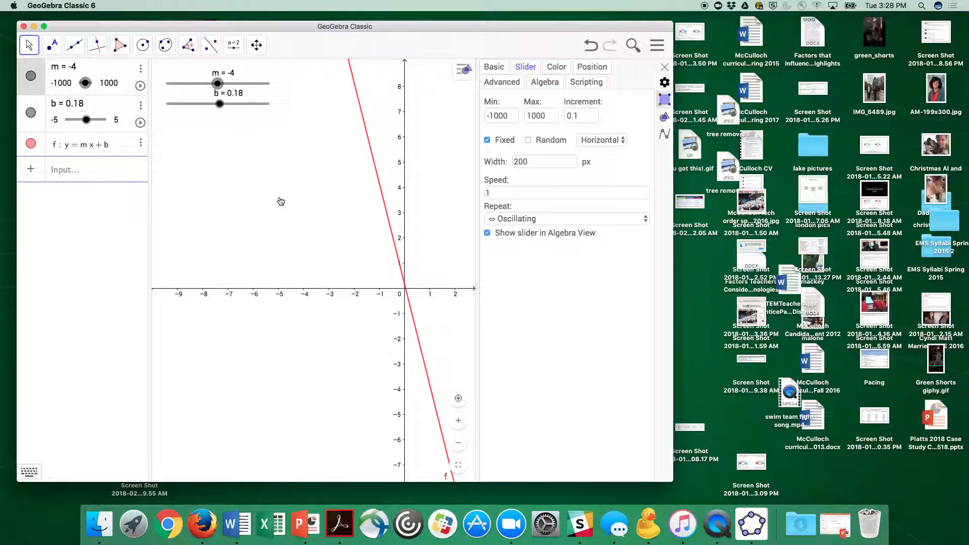
pyautogui.click(556, 67)
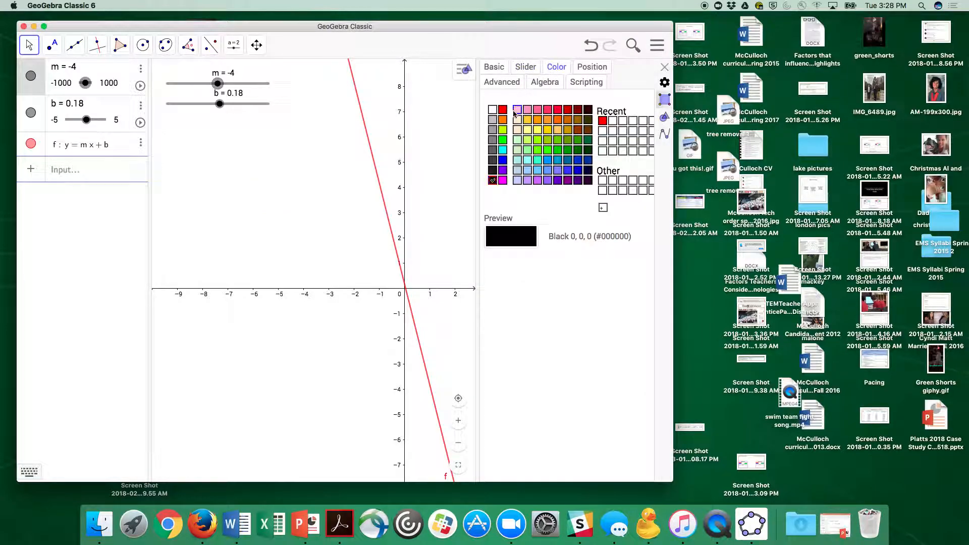
pyautogui.click(603, 122)
pyautogui.click(664, 67)
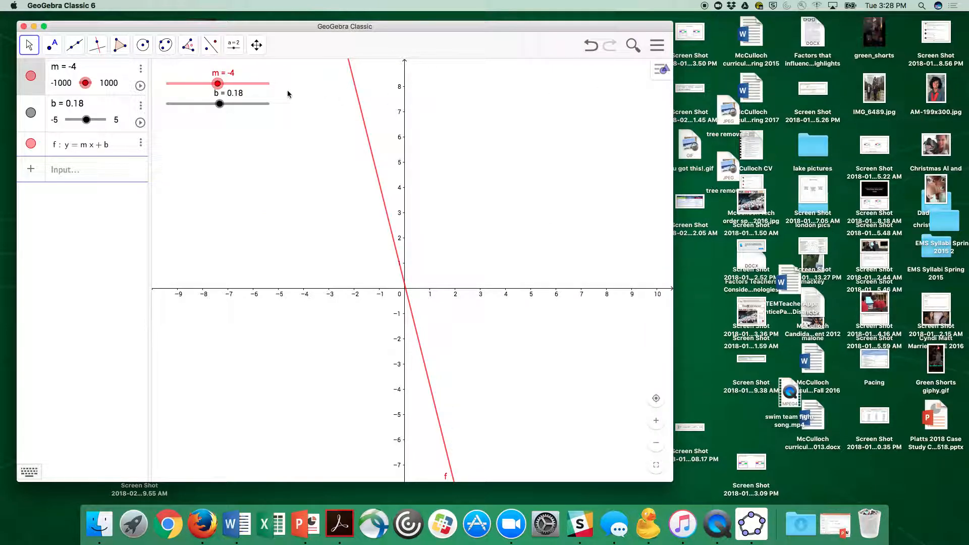
# - Change the colour of slider b to the recently used red in its object settings
pyautogui.click(256, 103)
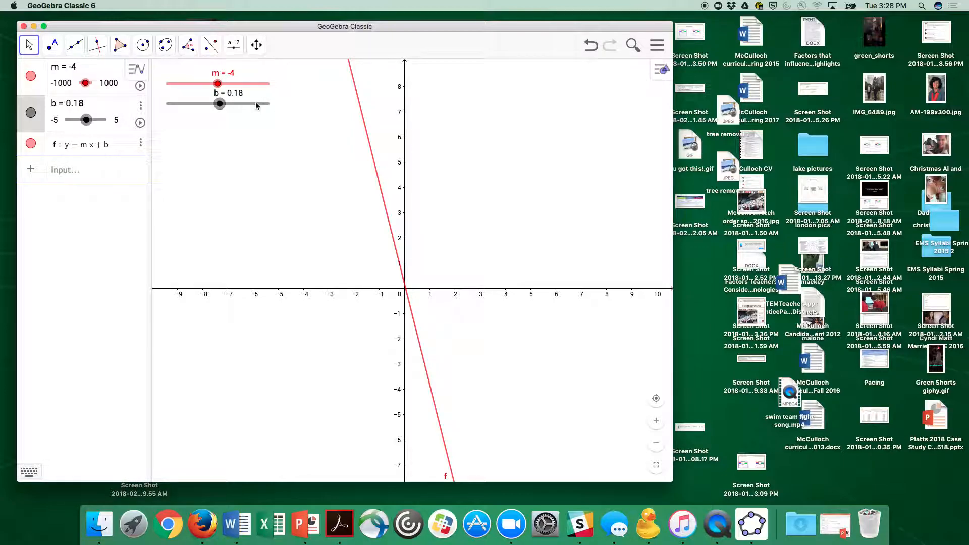
pyautogui.rightClick(256, 103)
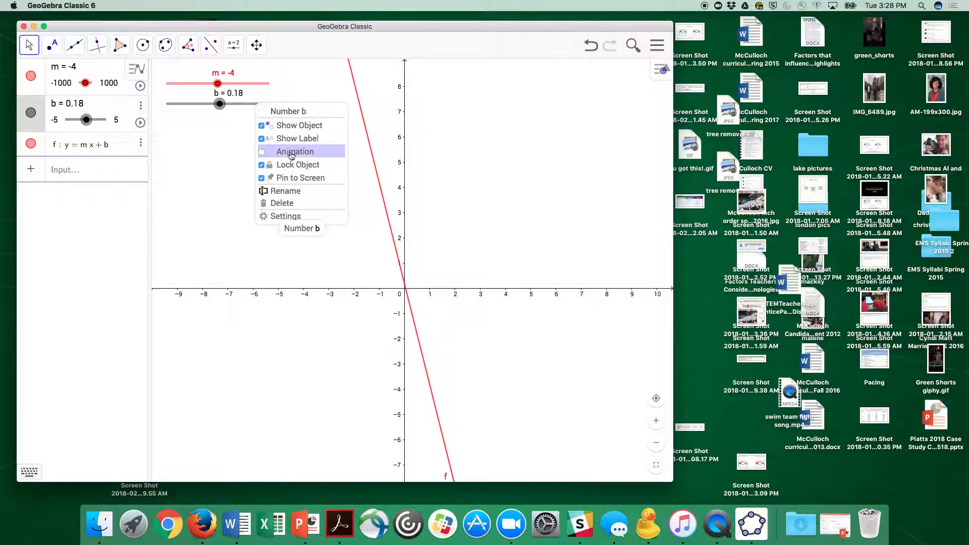
pyautogui.click(283, 216)
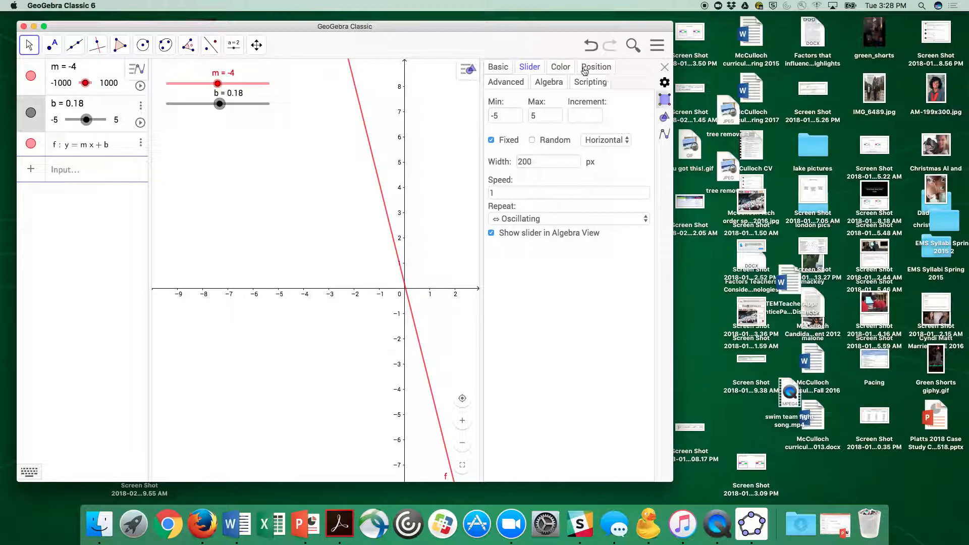
pyautogui.click(557, 67)
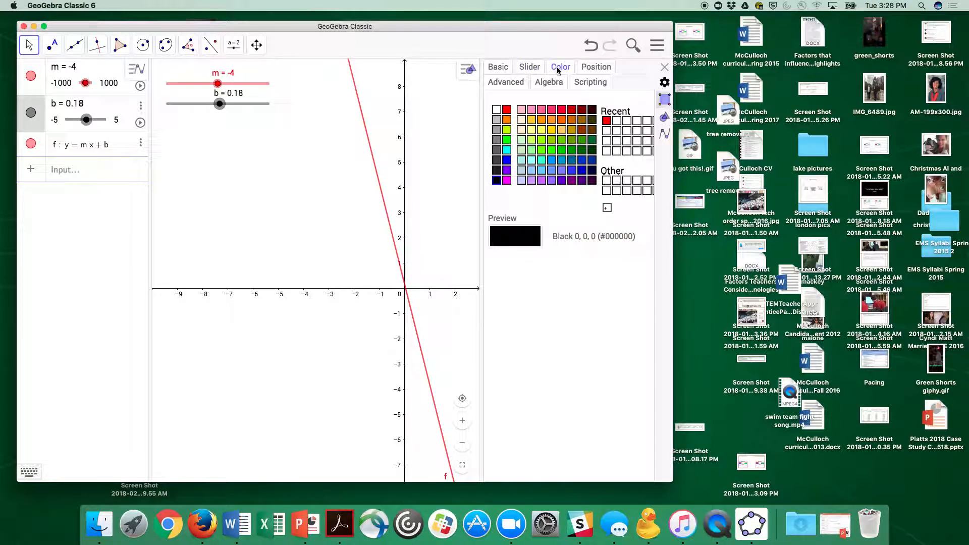
pyautogui.click(606, 121)
pyautogui.click(665, 68)
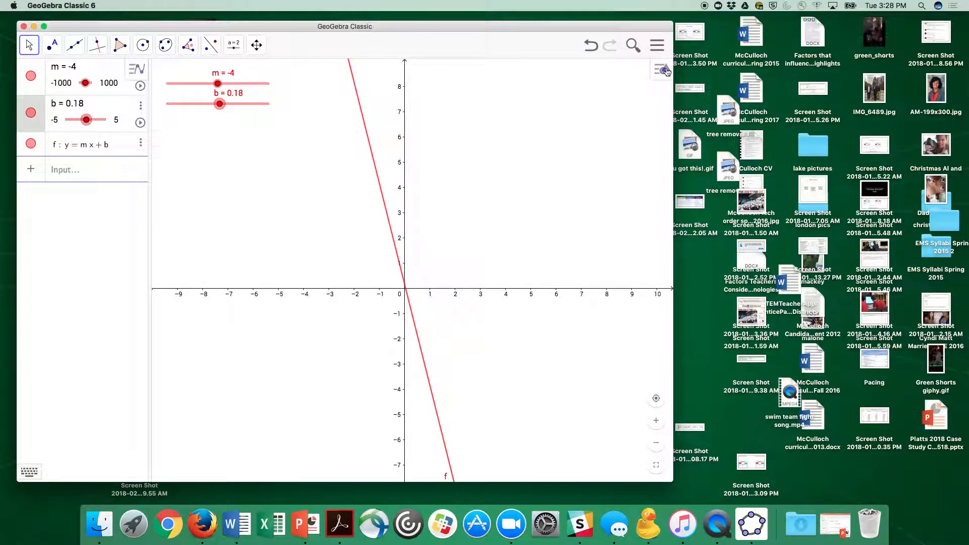
# - Place the equation of line f as text in the graphics view and test it by moving the sliders to m = -170 and b = 0.6
pyautogui.click(102, 173)
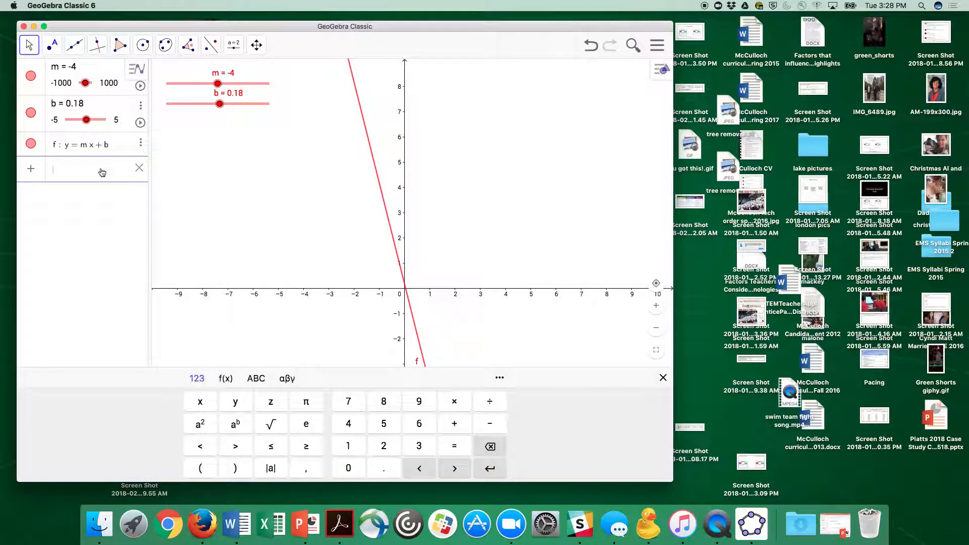
pyautogui.click(85, 147)
pyautogui.moveTo(84, 146); pyautogui.dragTo(480, 116)
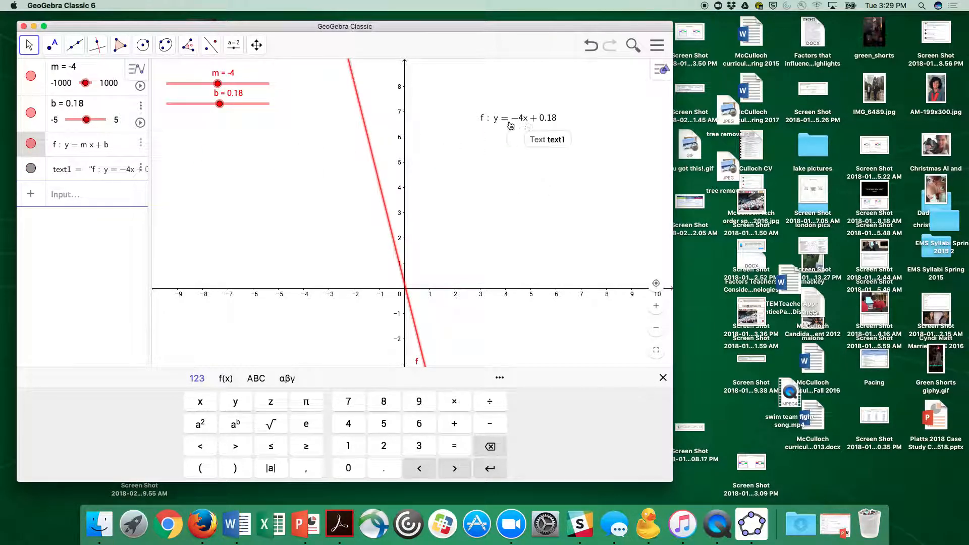
pyautogui.moveTo(218, 84); pyautogui.dragTo(225, 110)
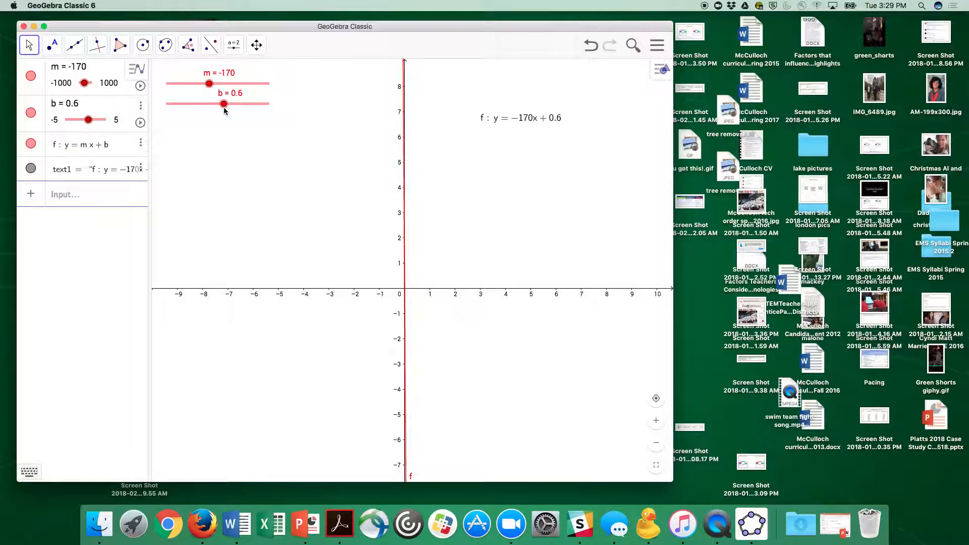
# - Add the text "put student directions here" to the graphics view and move it just above the equation of line f
pyautogui.click(234, 45)
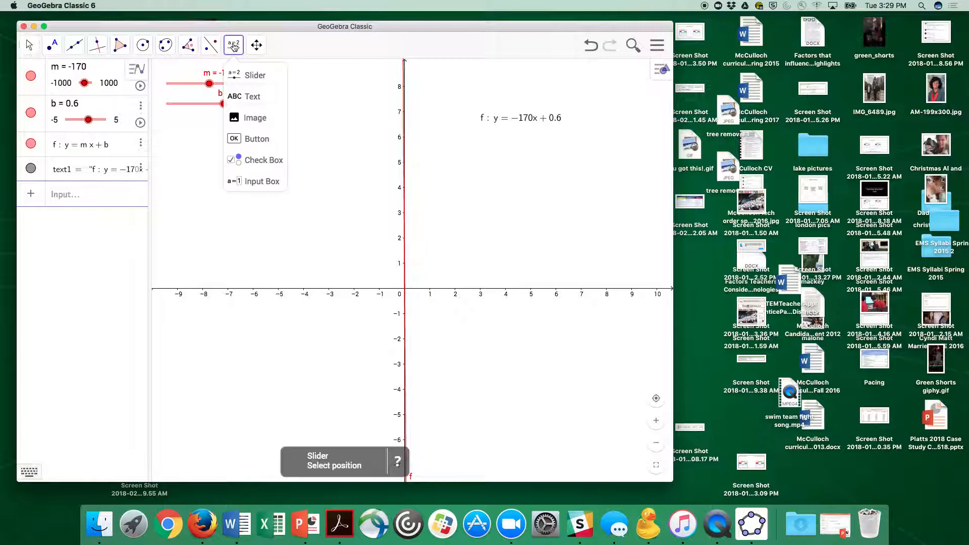
pyautogui.click(249, 97)
pyautogui.click(463, 80)
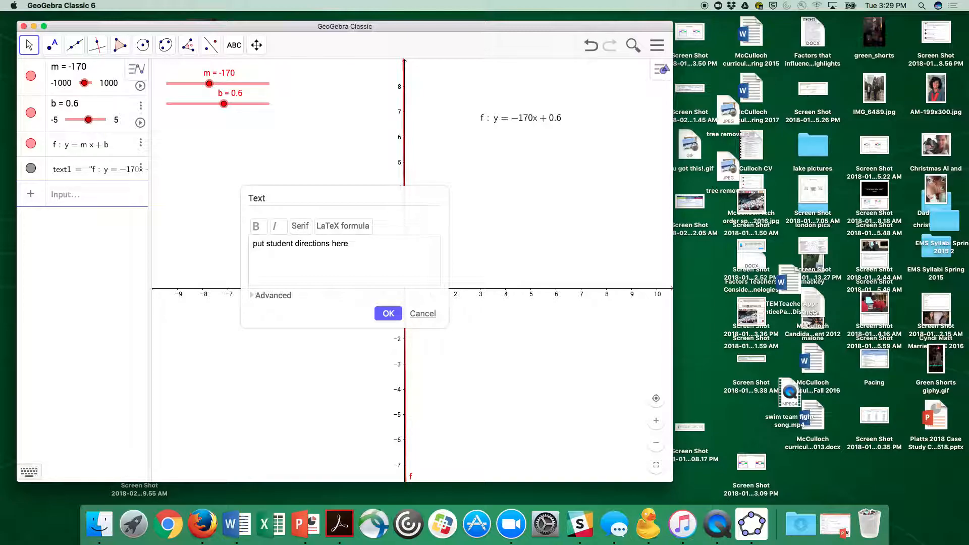
pyautogui.click(389, 312)
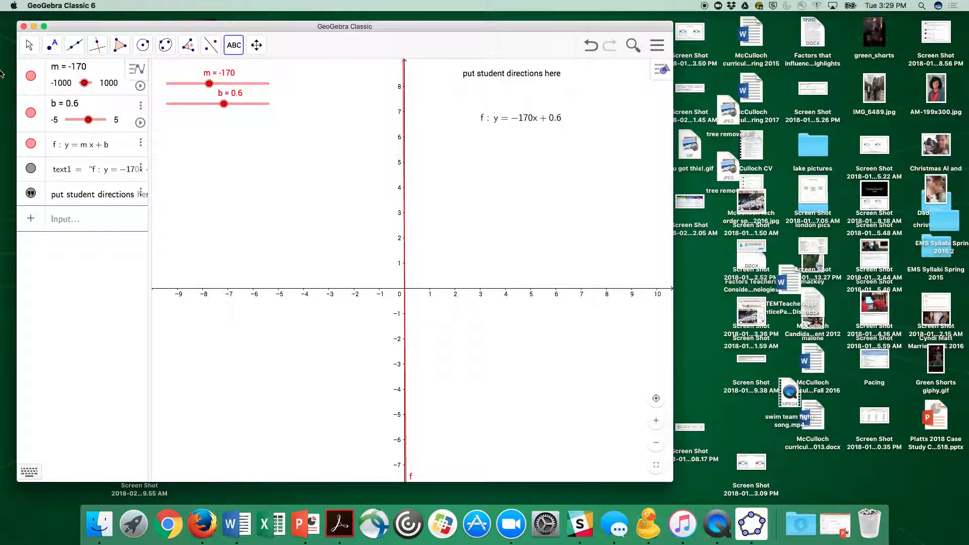
pyautogui.click(30, 45)
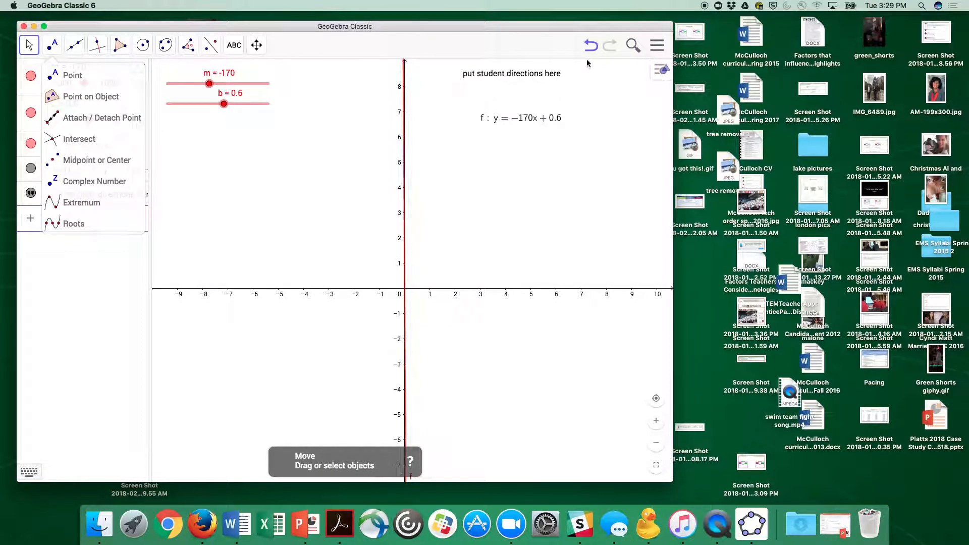
pyautogui.moveTo(519, 74); pyautogui.dragTo(512, 99)
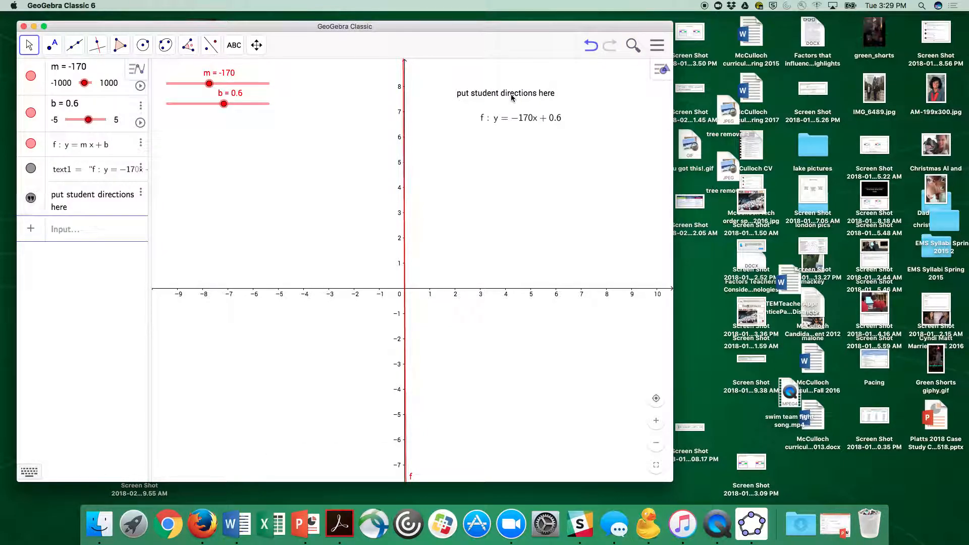
# - Choose a larger font size for the student directions text in its object settings
pyautogui.rightClick(512, 97)
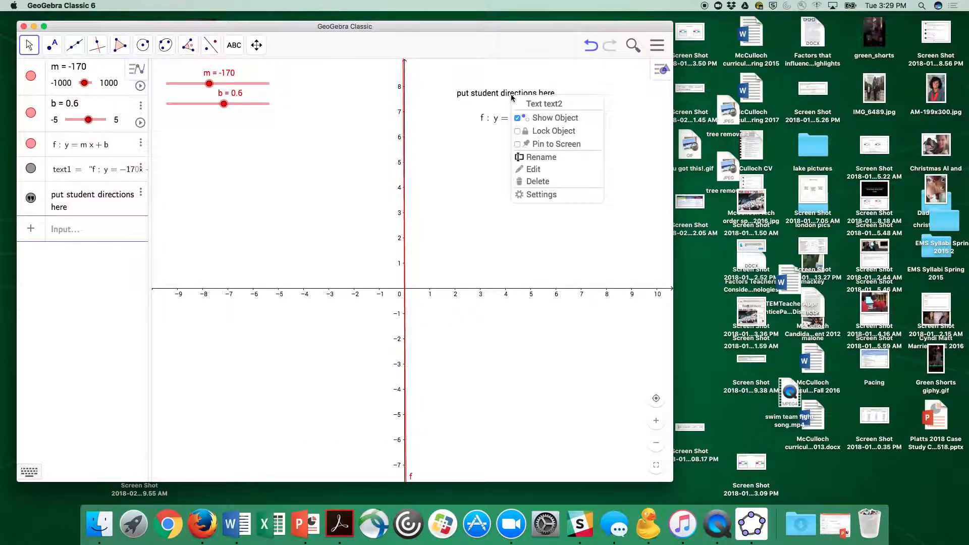
pyautogui.click(529, 199)
pyautogui.click(530, 68)
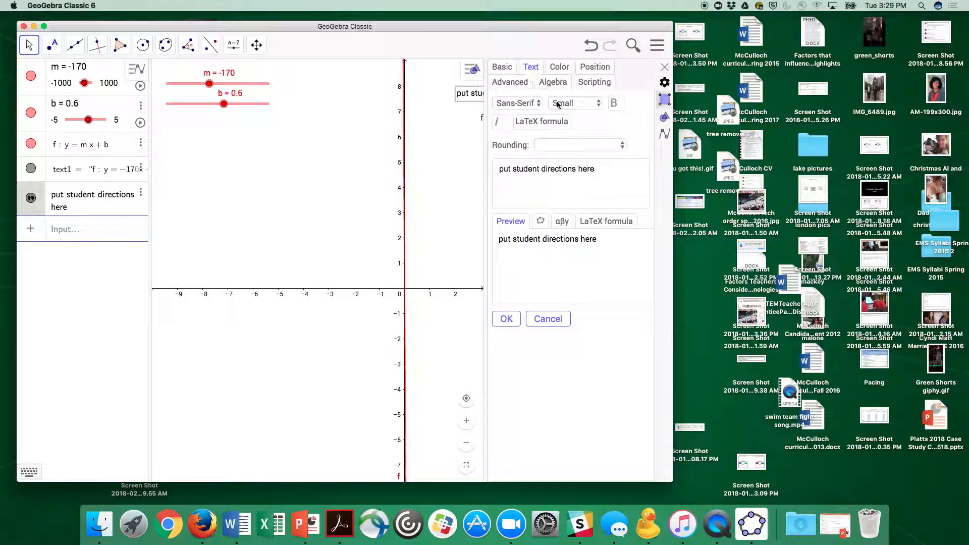
pyautogui.click(598, 103)
pyautogui.click(570, 128)
# - Colour the student directions text light blue (#7D7DFF) and centre it above the equation
pyautogui.click(559, 68)
pyautogui.click(566, 172)
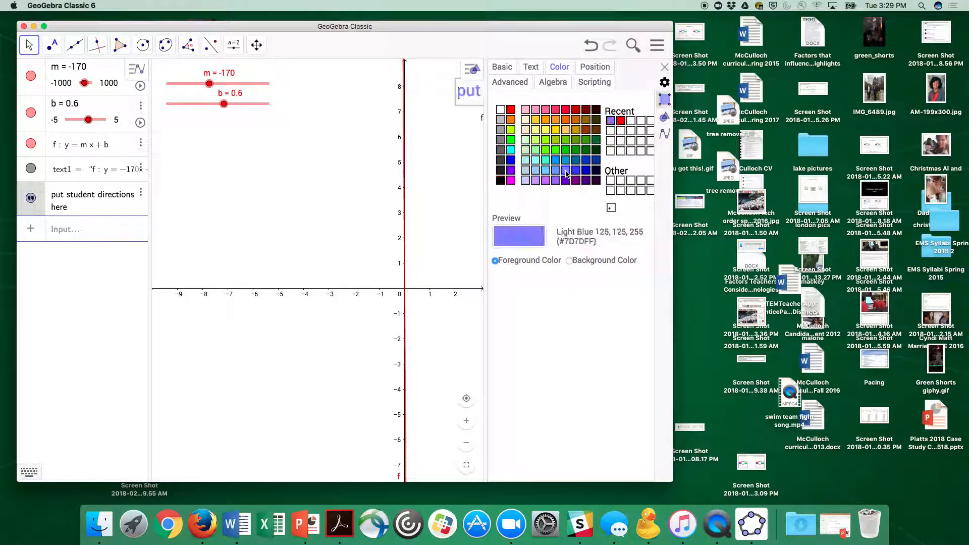
pyautogui.click(664, 67)
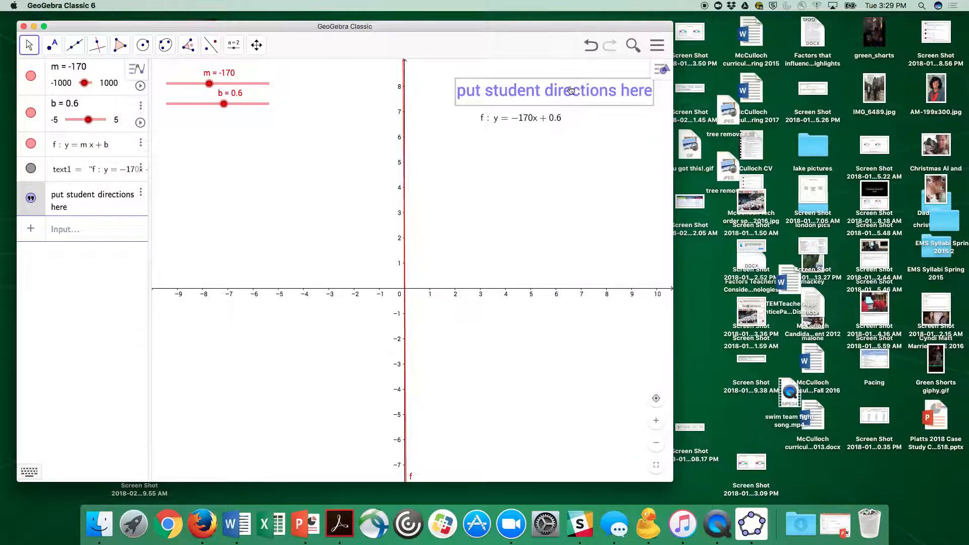
pyautogui.moveTo(561, 91); pyautogui.dragTo(544, 93)
pyautogui.click(554, 130)
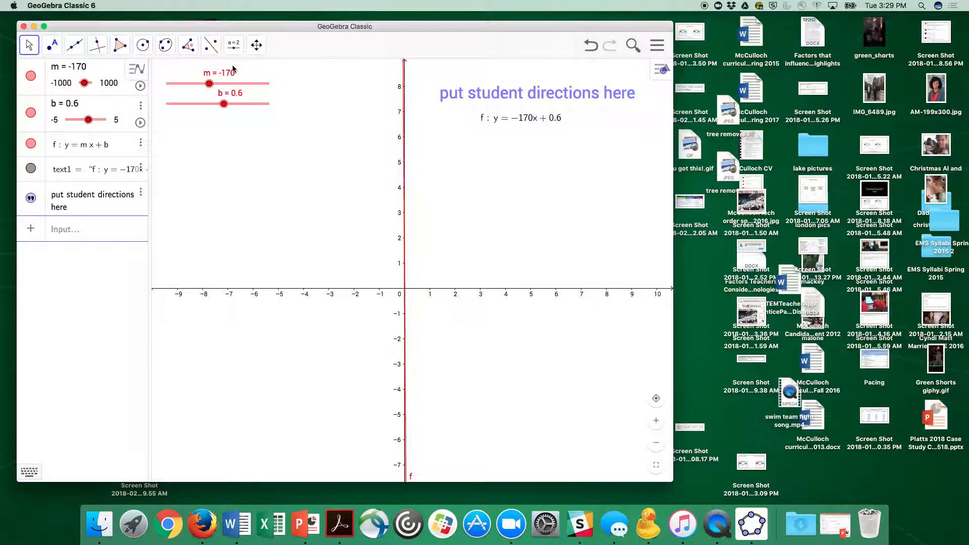
# - Insert a dynamic text below the equation reading y=mx+b, with m and b linked to the slider objects
pyautogui.click(233, 44)
pyautogui.click(244, 96)
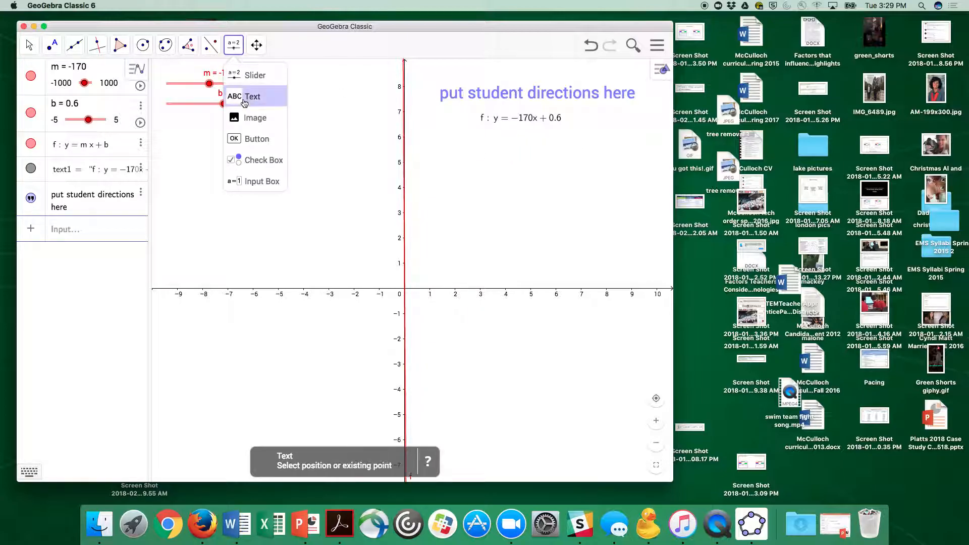
pyautogui.click(483, 152)
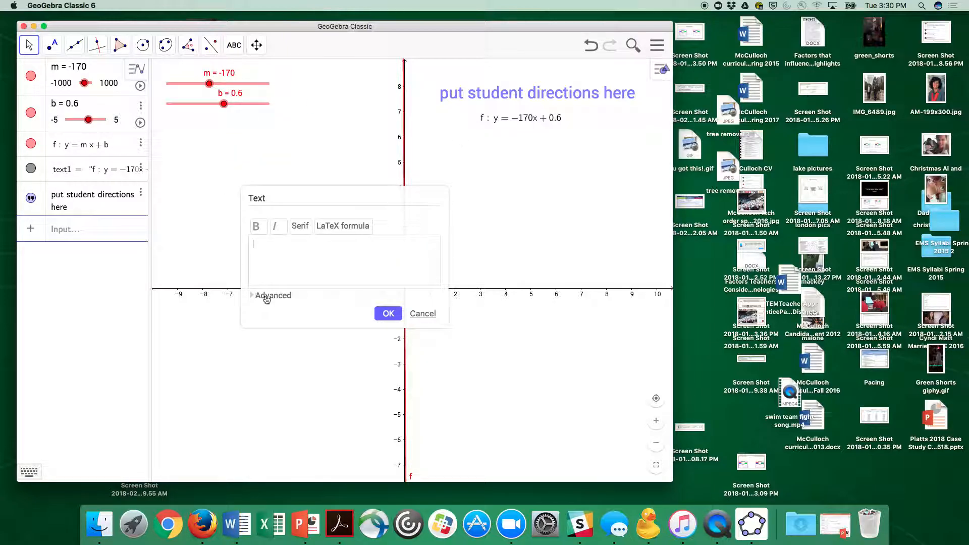
pyautogui.click(267, 297)
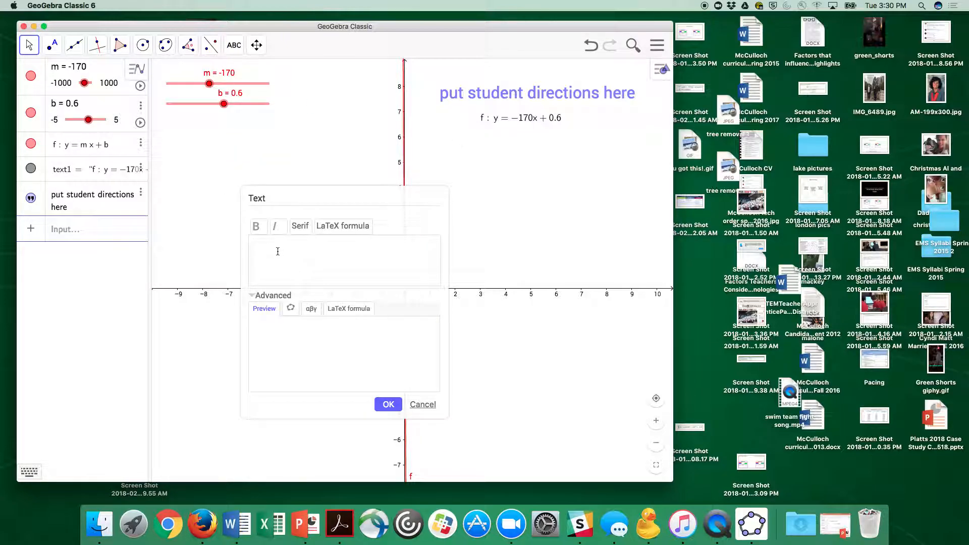
pyautogui.write('y=')
pyautogui.click(290, 308)
pyautogui.click(352, 344)
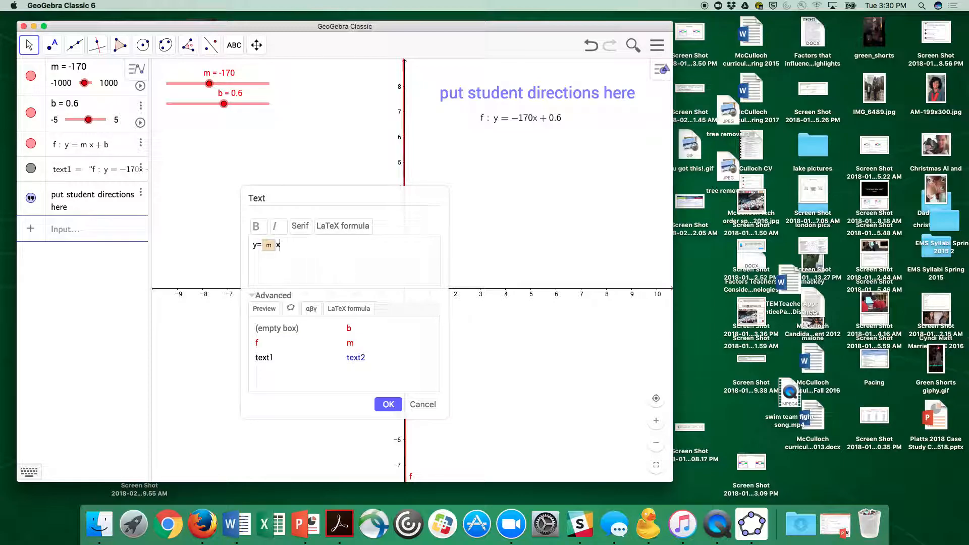
pyautogui.write('x+')
pyautogui.click(348, 329)
pyautogui.click(389, 404)
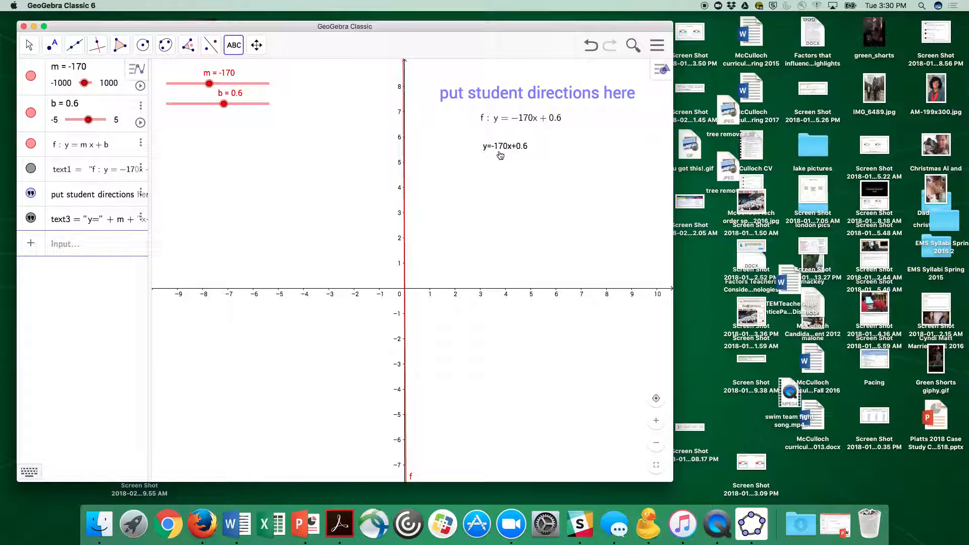
pyautogui.press('Escape')
# - Adjust slider m to -100 and finally -0.1, and move the dynamic y= text slightly right below the formula text
pyautogui.moveTo(209, 85)
pyautogui.mouseDown()
pyautogui.moveTo(196, 85)
pyautogui.moveTo(212, 84)
pyautogui.mouseUp()
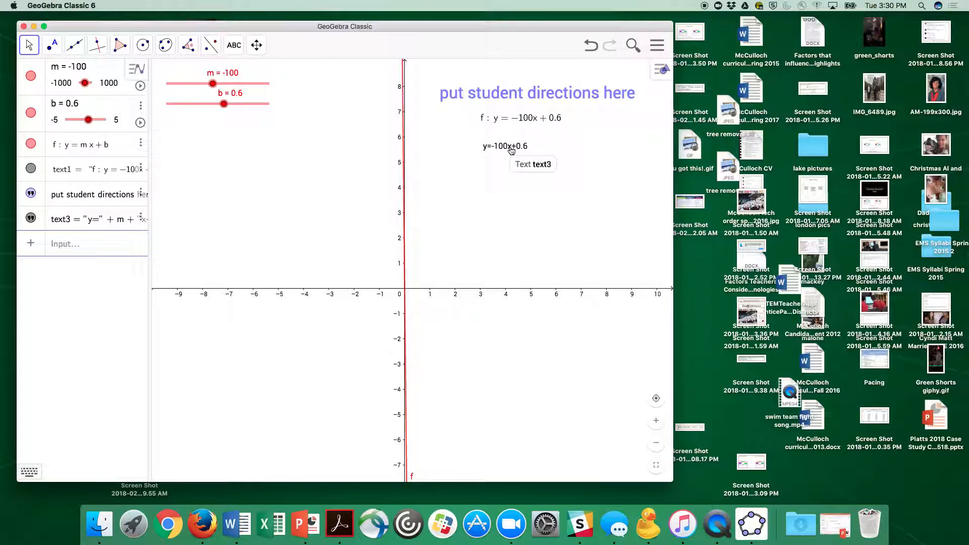
pyautogui.moveTo(502, 147); pyautogui.dragTo(551, 145)
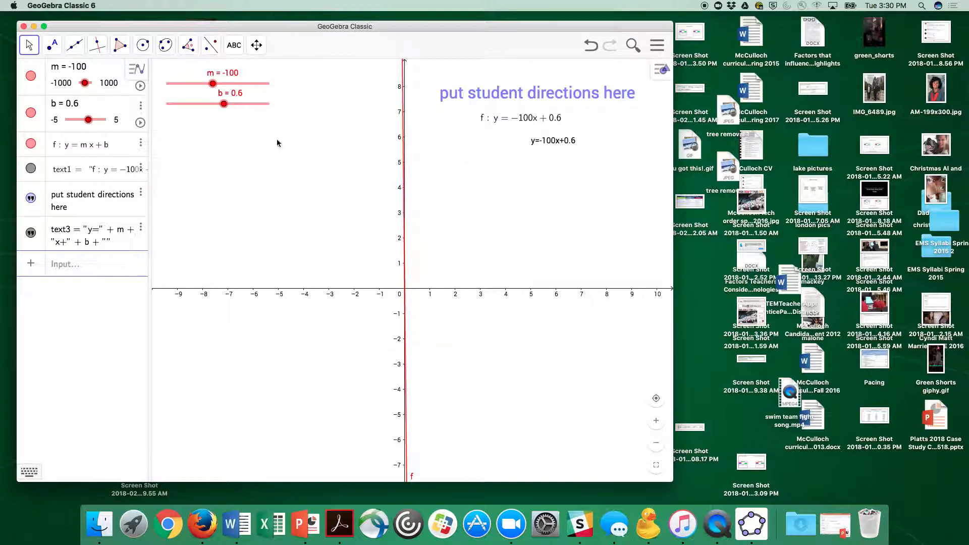
pyautogui.moveTo(212, 84); pyautogui.dragTo(217, 84)
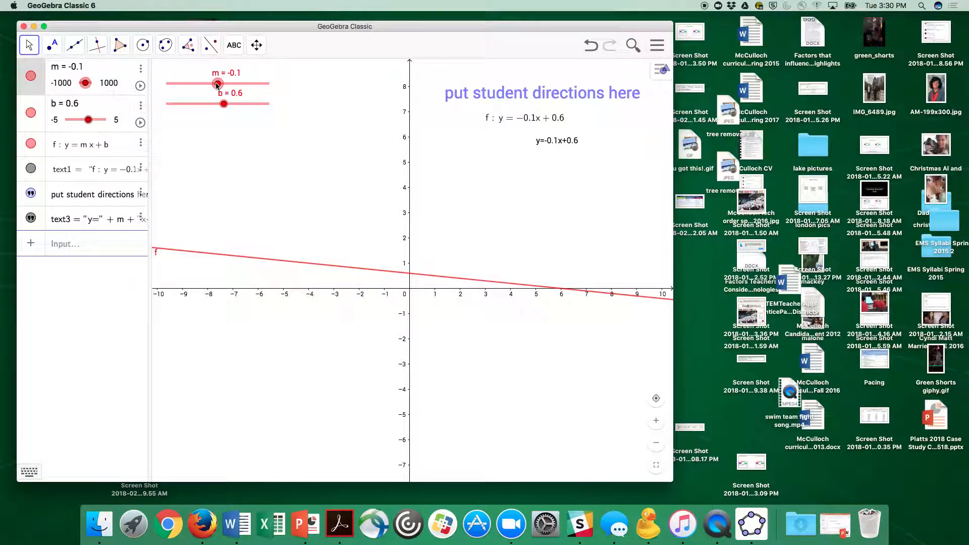
# - Graph the parent function y = x as a new line
pyautogui.click(90, 248)
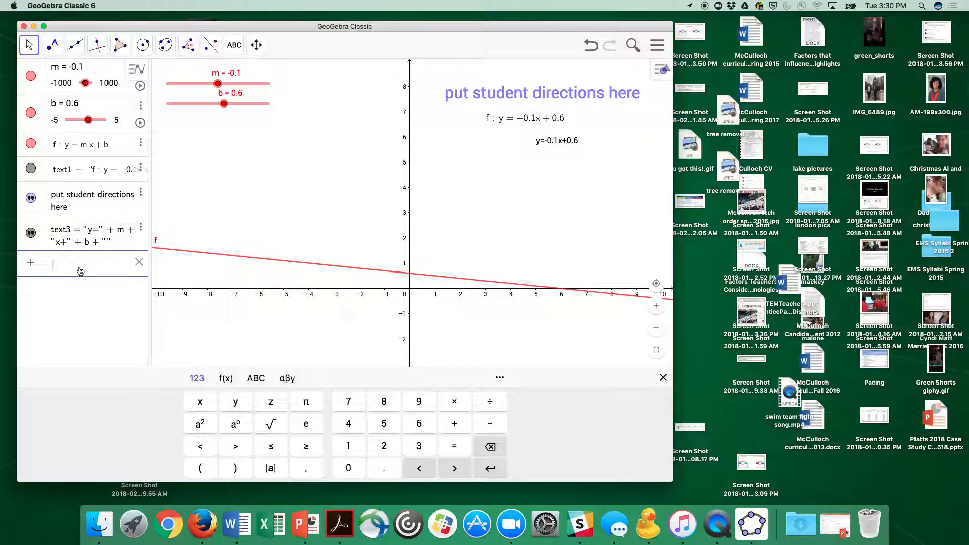
pyautogui.write('y=x')
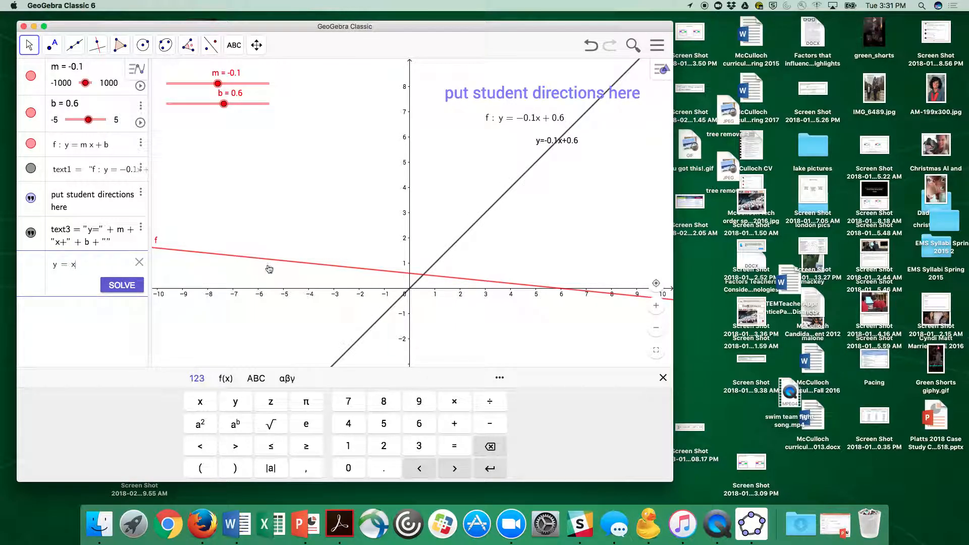
pyautogui.press('Return')
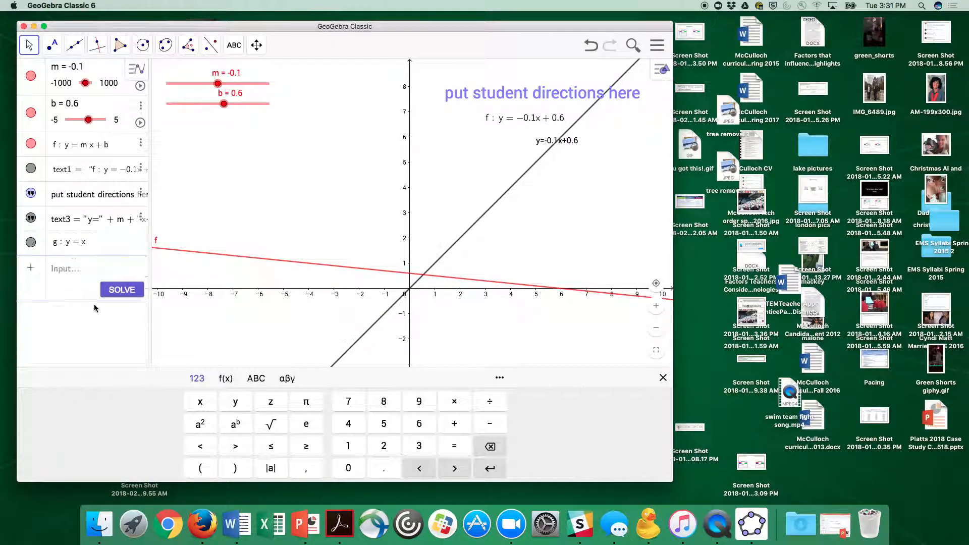
pyautogui.click(94, 307)
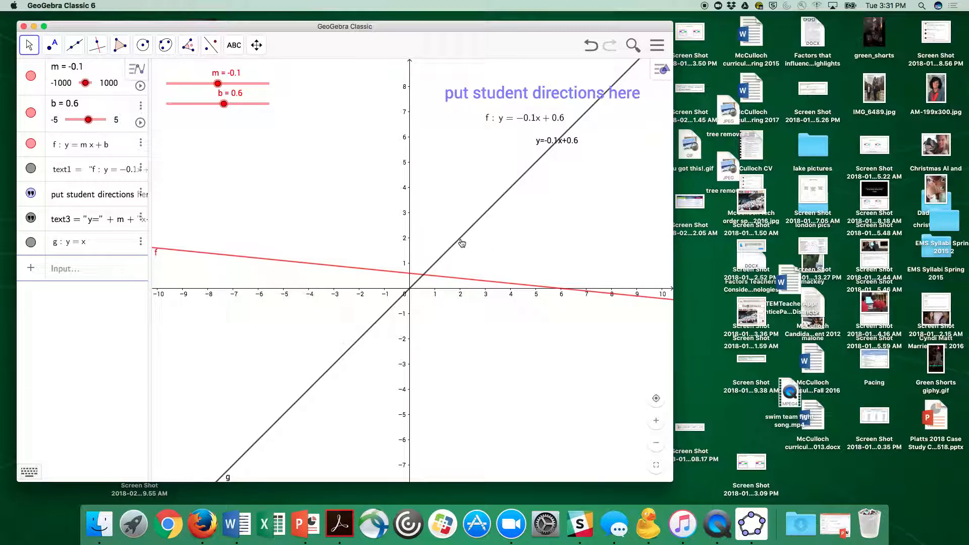
# - Insert a check box captioned "Show Parent Function" below the sliders to show or hide line g
pyautogui.click(234, 45)
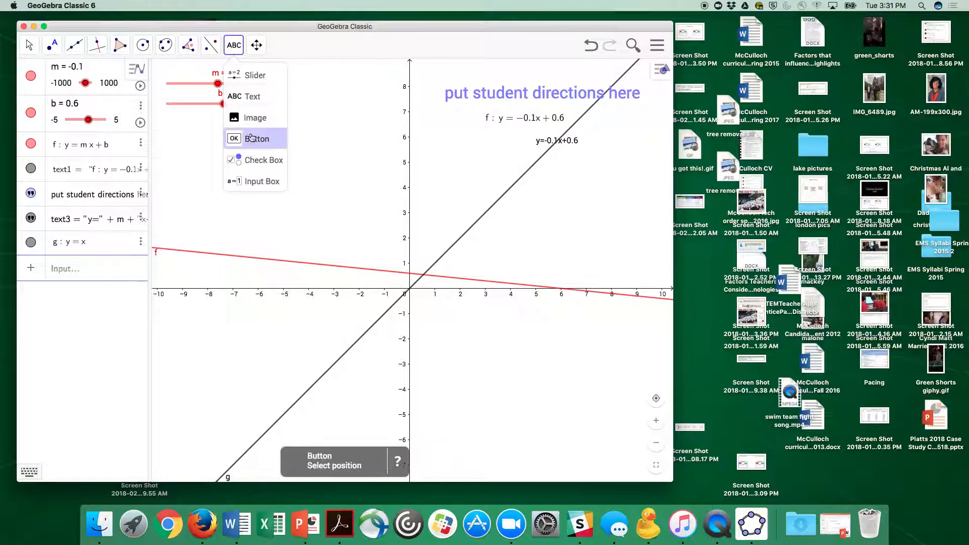
pyautogui.click(257, 161)
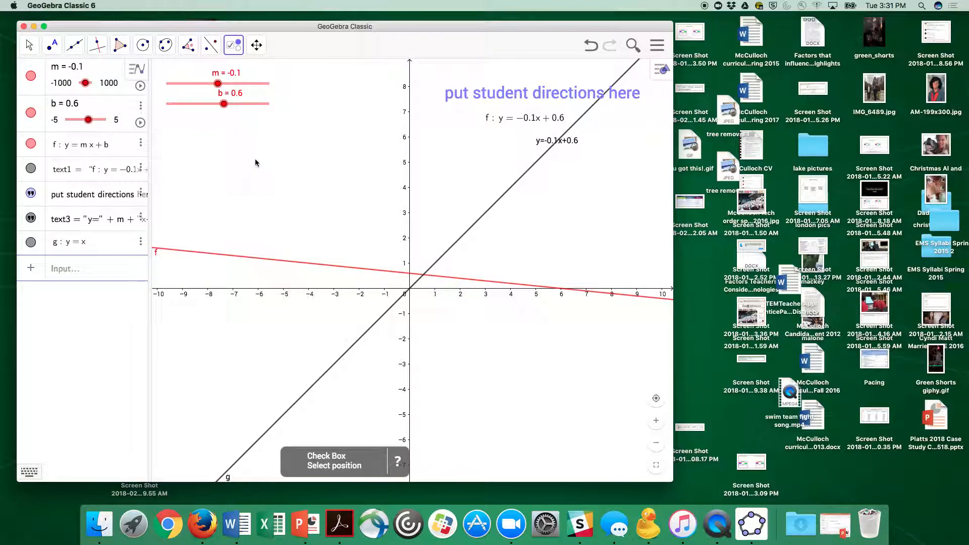
pyautogui.click(175, 138)
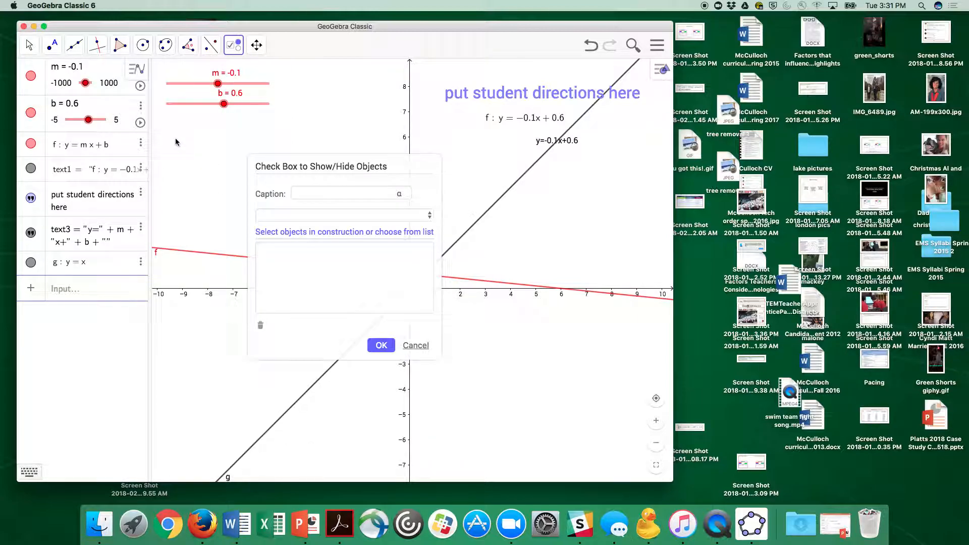
pyautogui.click(317, 188)
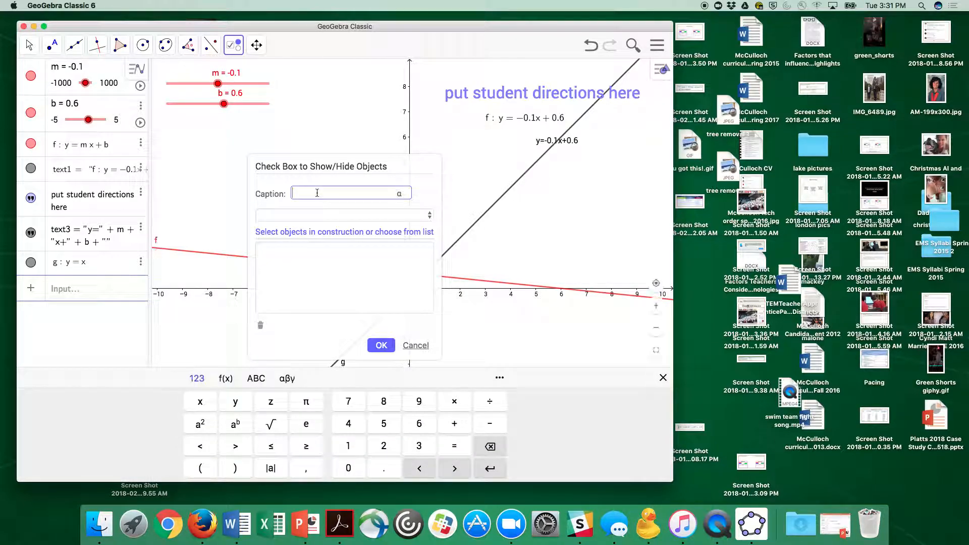
pyautogui.write('Show Parent Function')
pyautogui.click(370, 216)
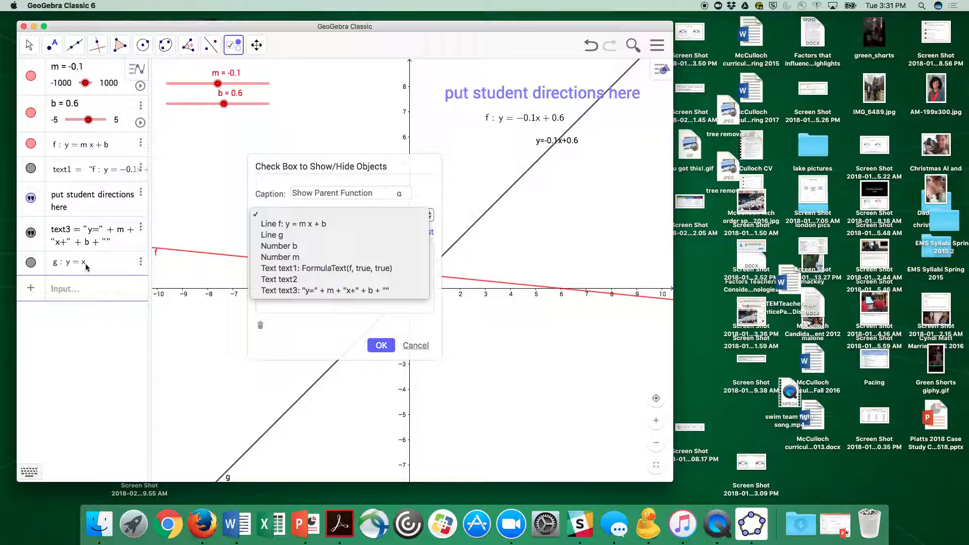
pyautogui.click(281, 236)
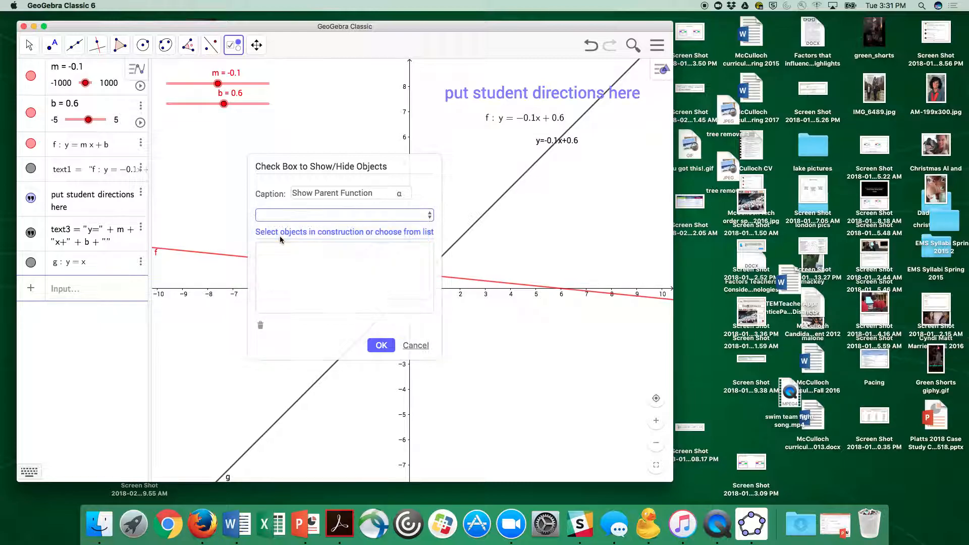
pyautogui.click(382, 342)
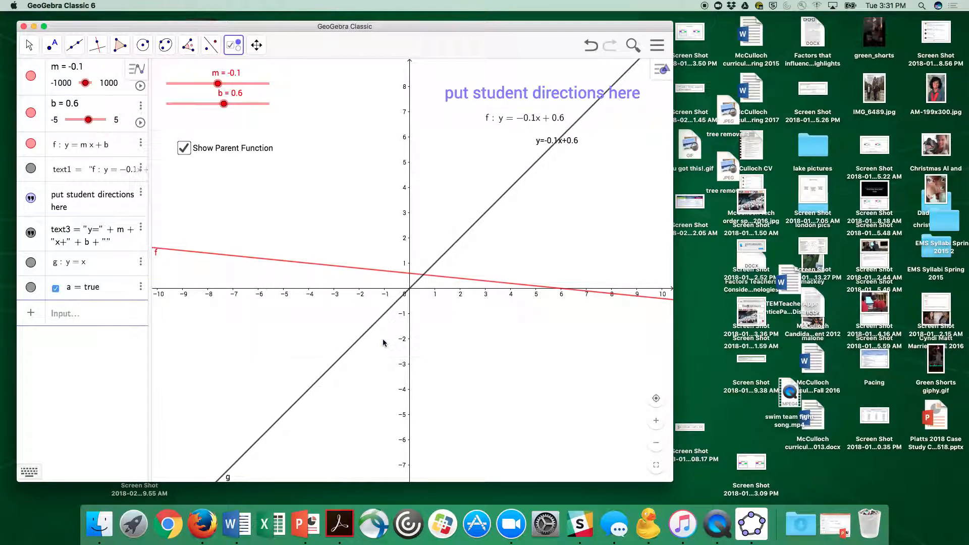
# - Test the Show Parent Function check box by switching line g off and on
pyautogui.click(186, 149)
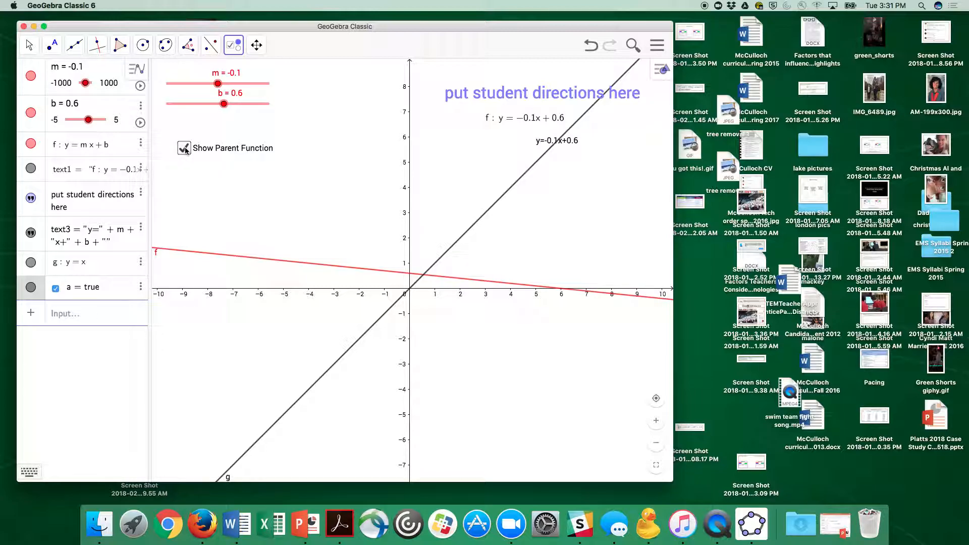
pyautogui.click(419, 347)
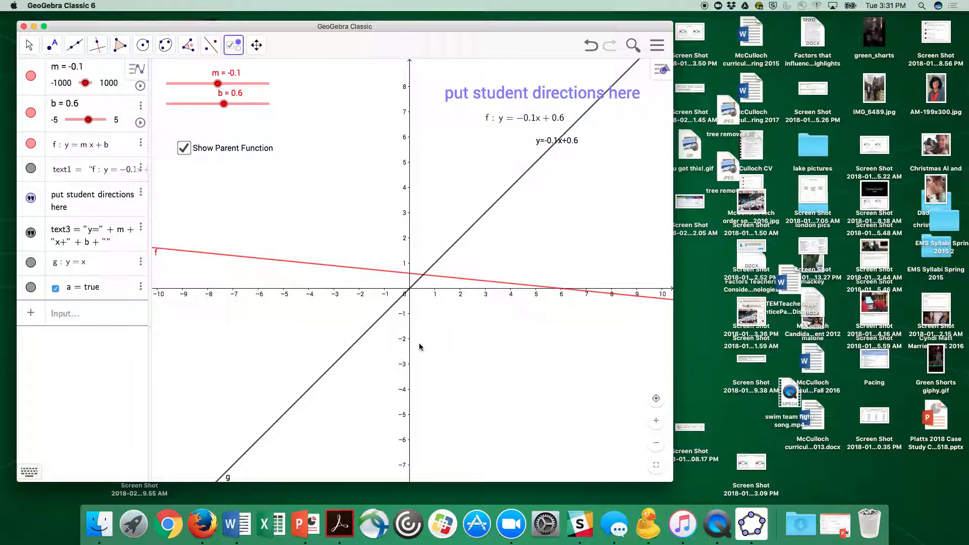
pyautogui.click(29, 45)
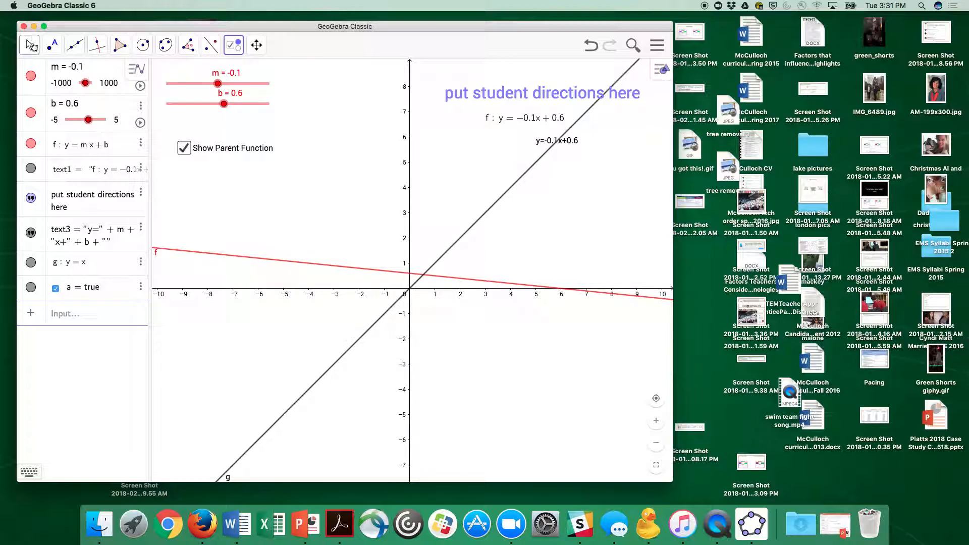
pyautogui.click(184, 148)
pyautogui.click(185, 148)
pyautogui.click(185, 149)
pyautogui.click(184, 149)
# - Change the line style of the parent function y = x to dashed and close its settings
pyautogui.rightClick(468, 236)
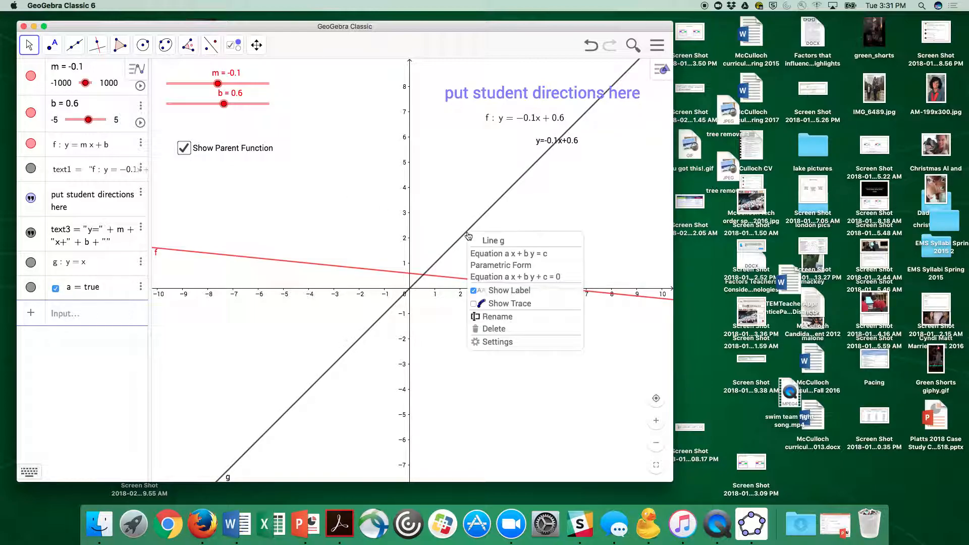
pyautogui.click(488, 342)
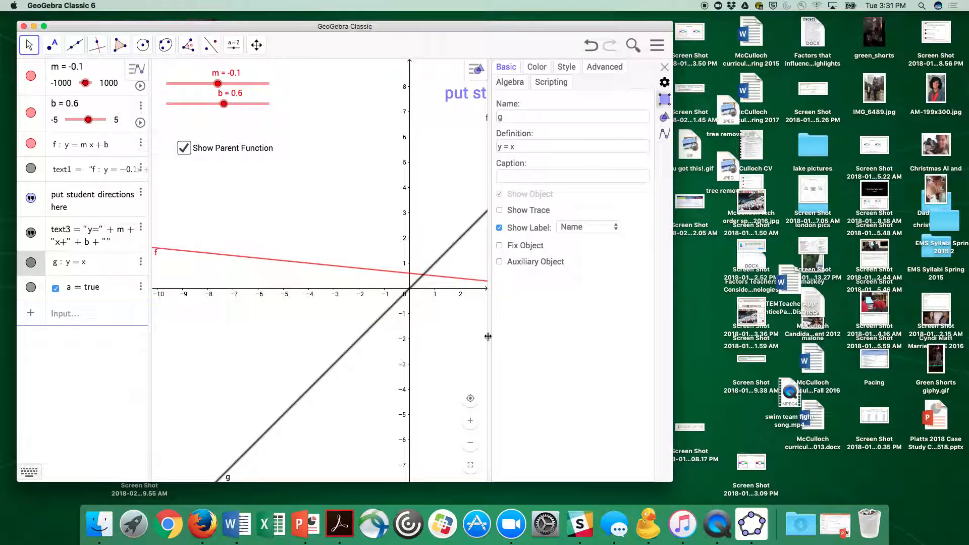
pyautogui.click(568, 68)
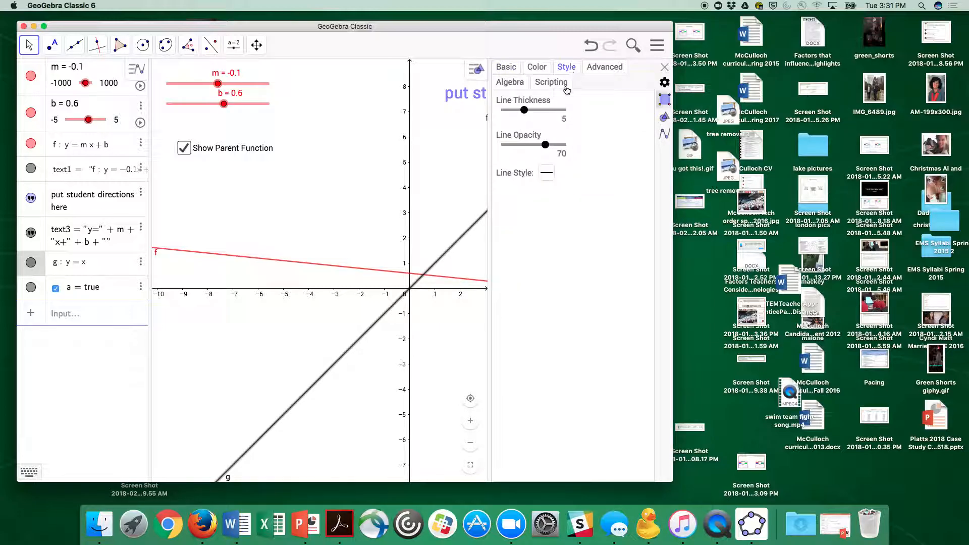
pyautogui.click(546, 174)
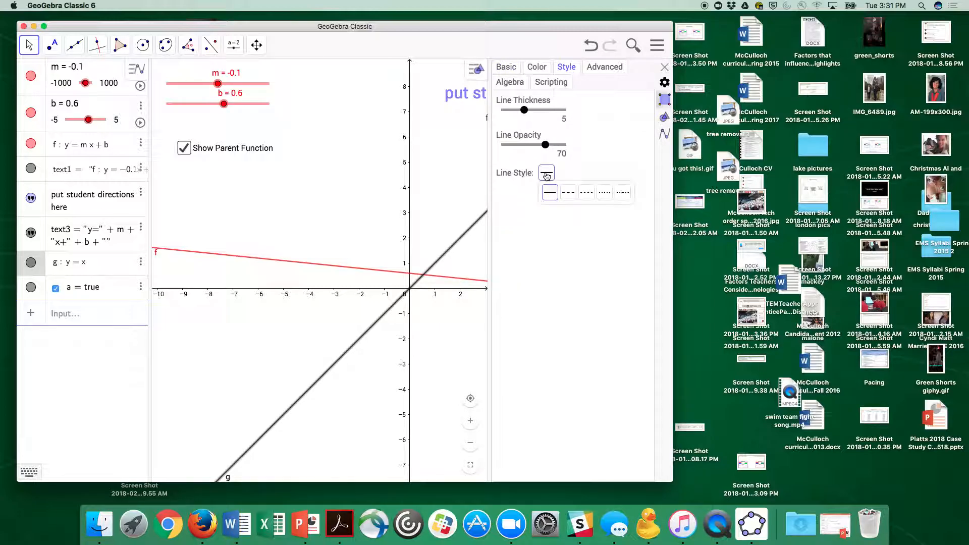
pyautogui.click(569, 193)
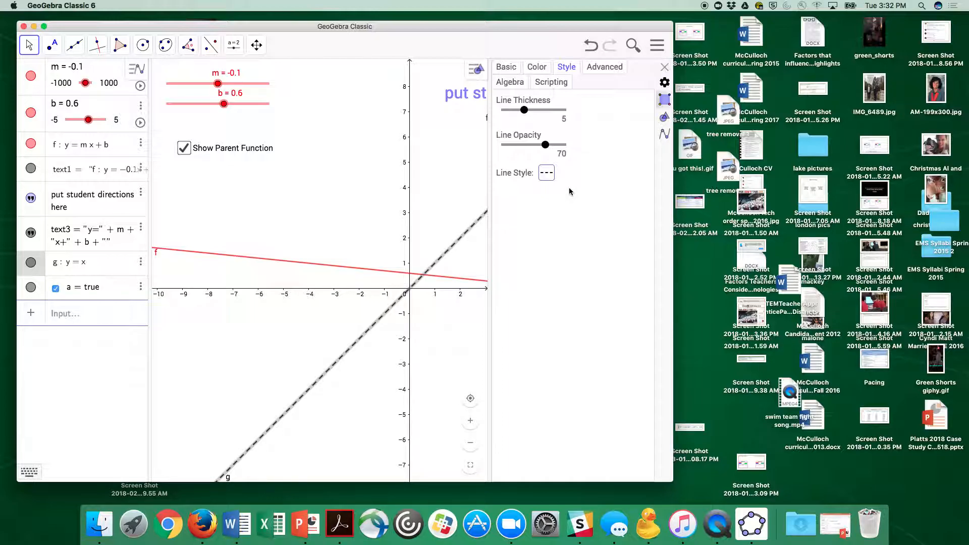
pyautogui.click(665, 67)
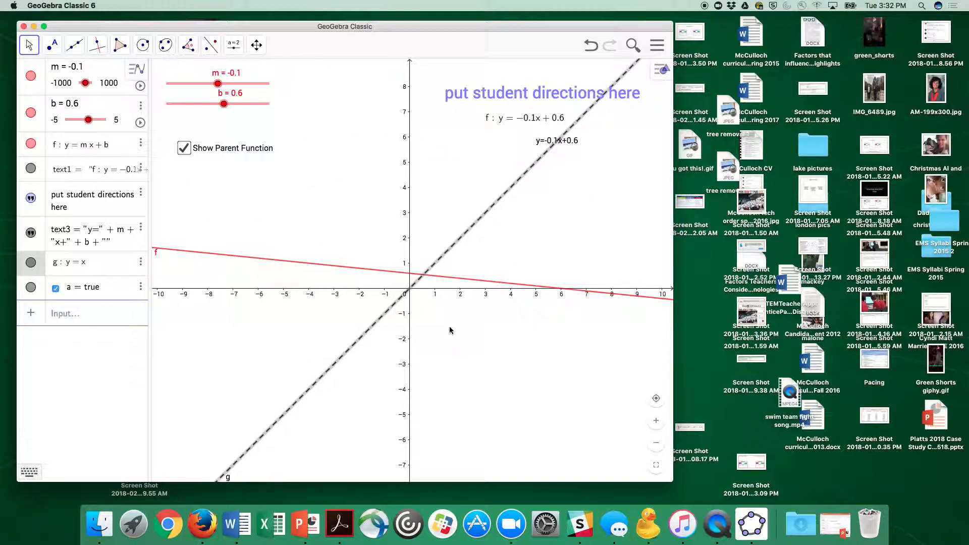
# - Hide the Algebra view so that only the Graphics view is displayed
pyautogui.click(89, 120)
pyautogui.click(100, 84)
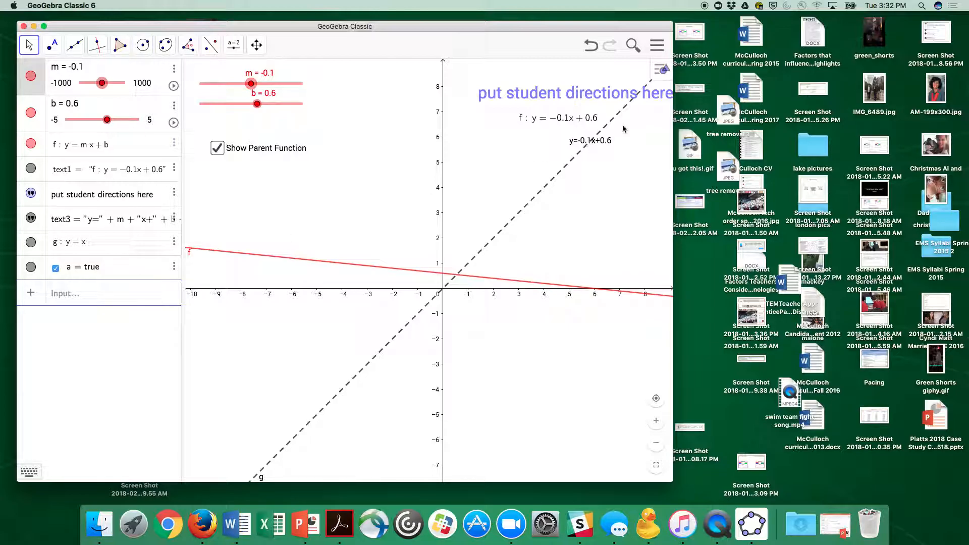
pyautogui.click(656, 45)
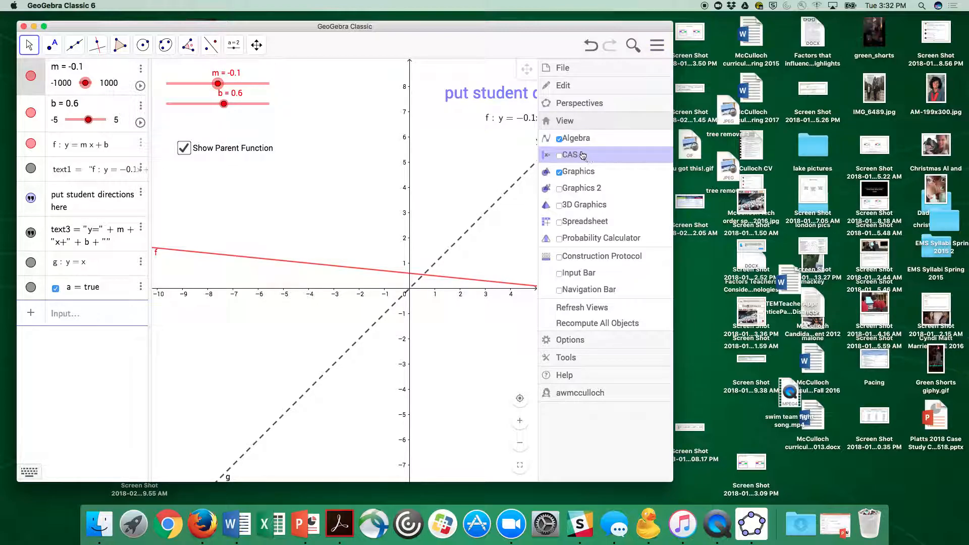
pyautogui.click(571, 138)
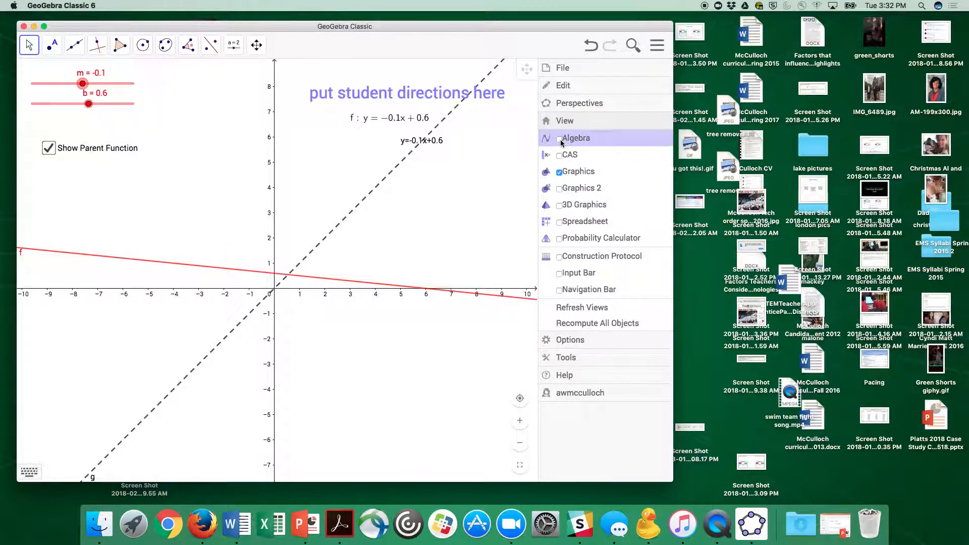
pyautogui.click(657, 45)
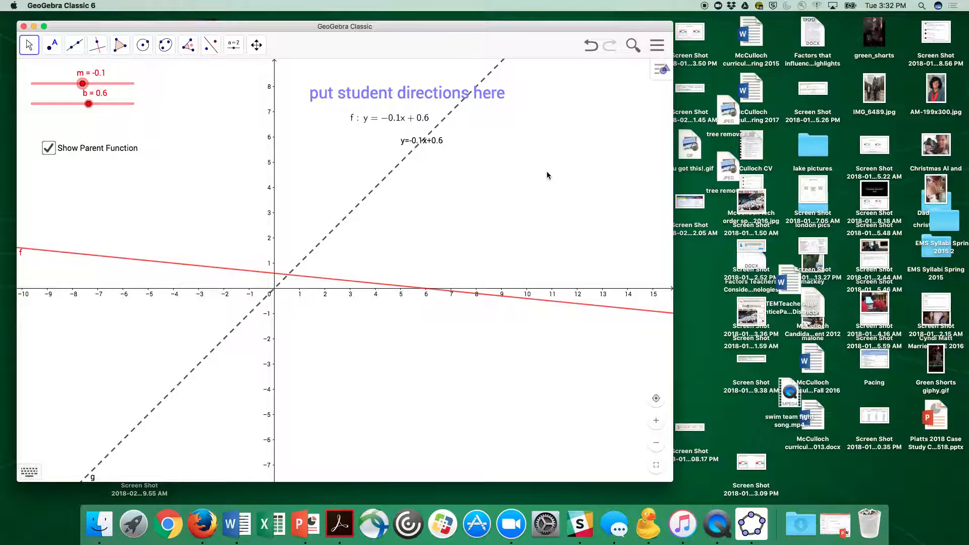
# - Start sharing the activity, set its visibility to Public, and close the save dialog without saving
pyautogui.click(661, 47)
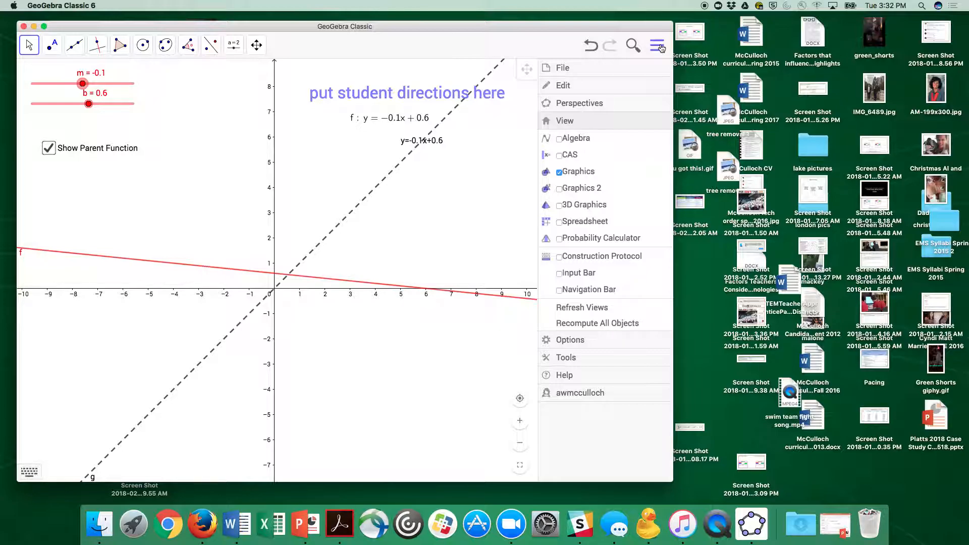
pyautogui.click(563, 68)
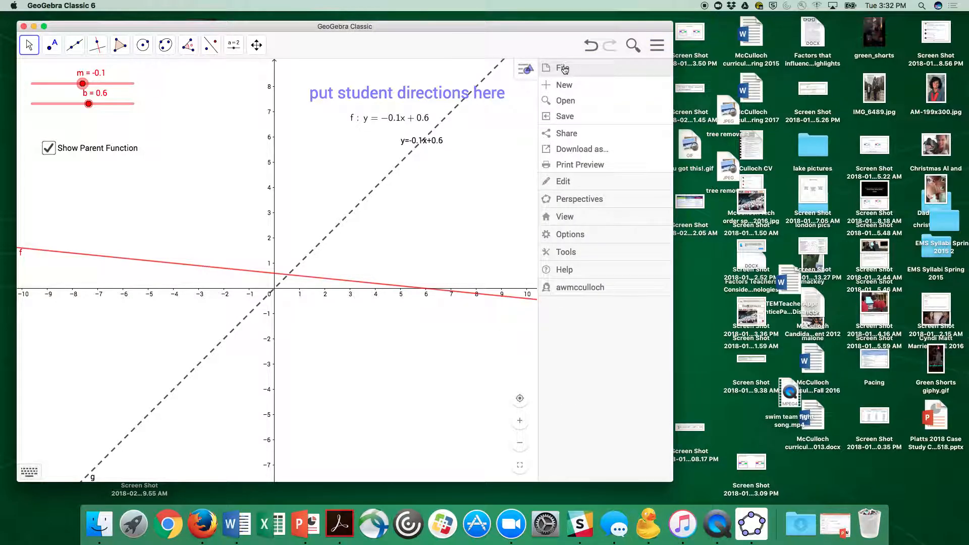
pyautogui.click(573, 138)
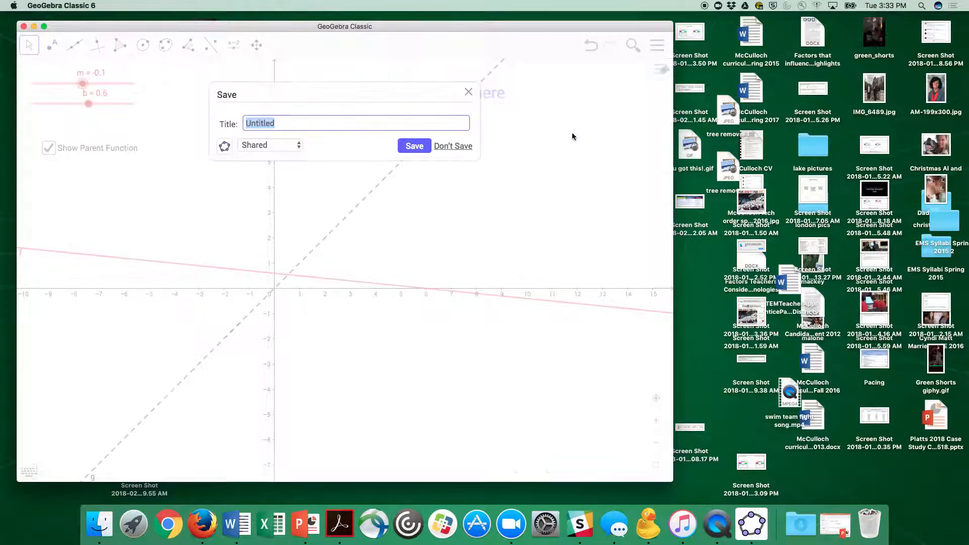
pyautogui.click(277, 144)
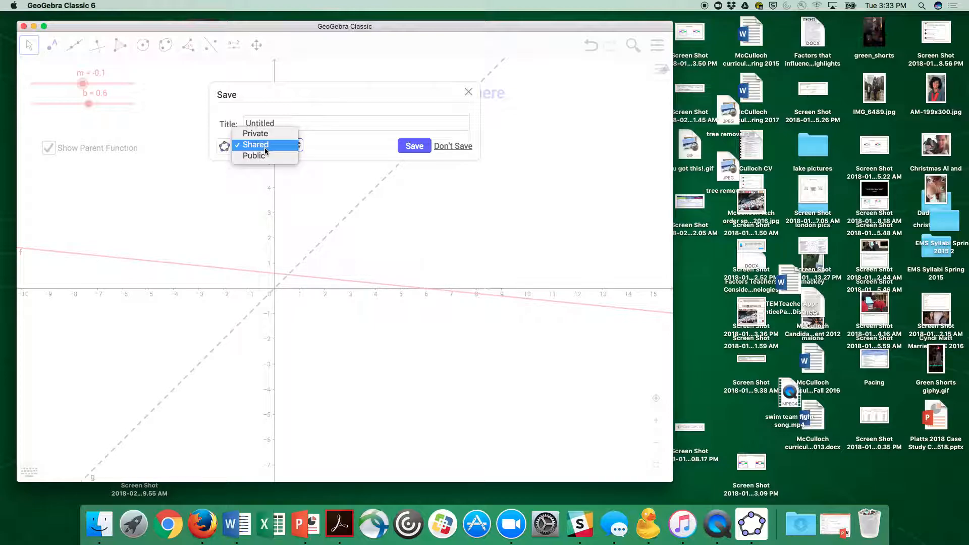
pyautogui.click(265, 156)
pyautogui.click(219, 120)
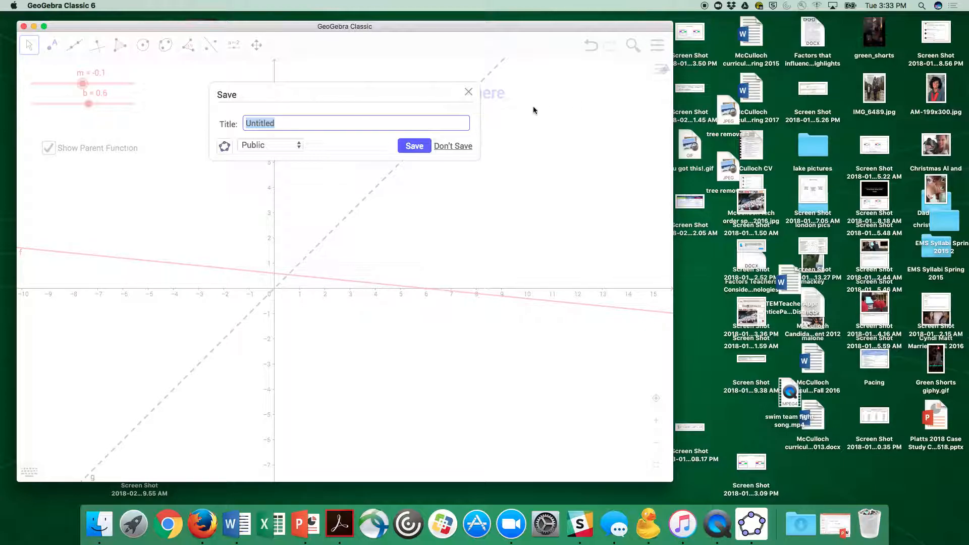
pyautogui.click(468, 94)
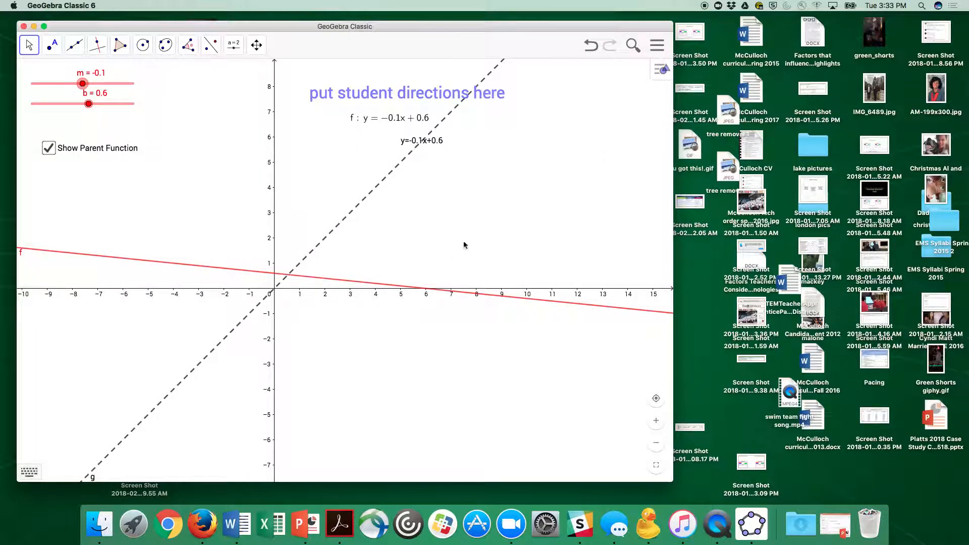